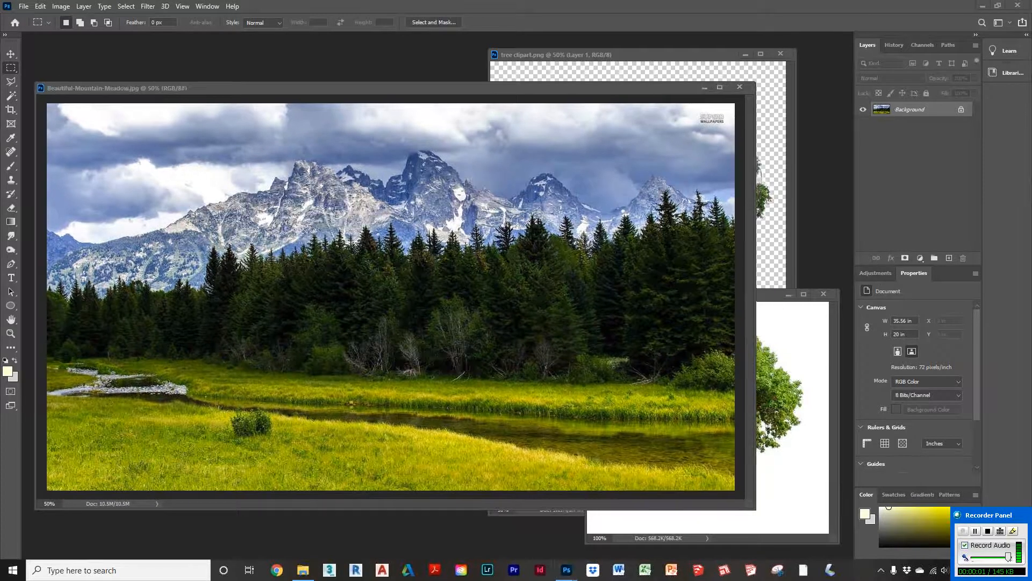
Step: Add a Hue/Saturation adjustment layer and clip it to the background image
left_click(876, 274)
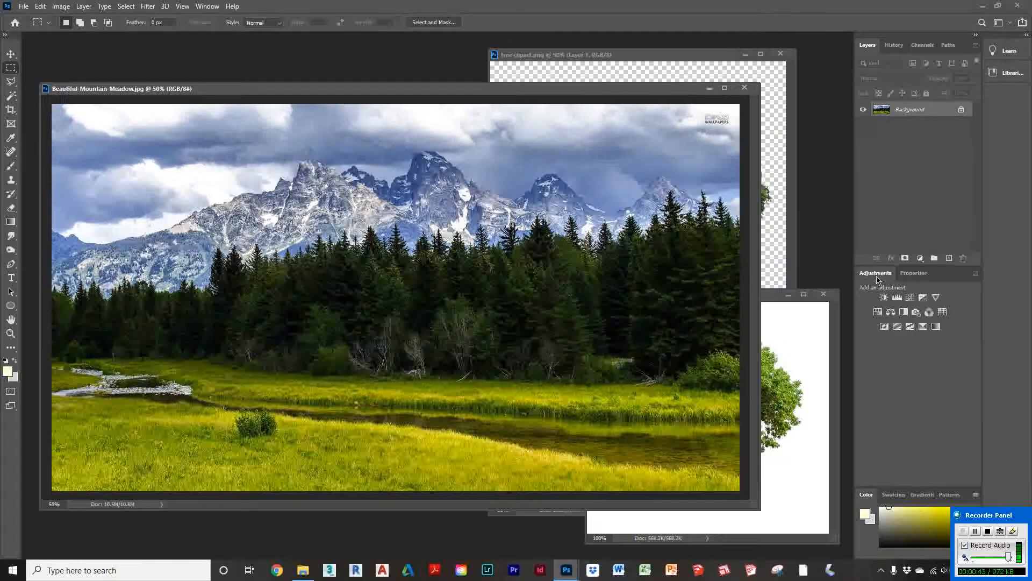
left_click(877, 312)
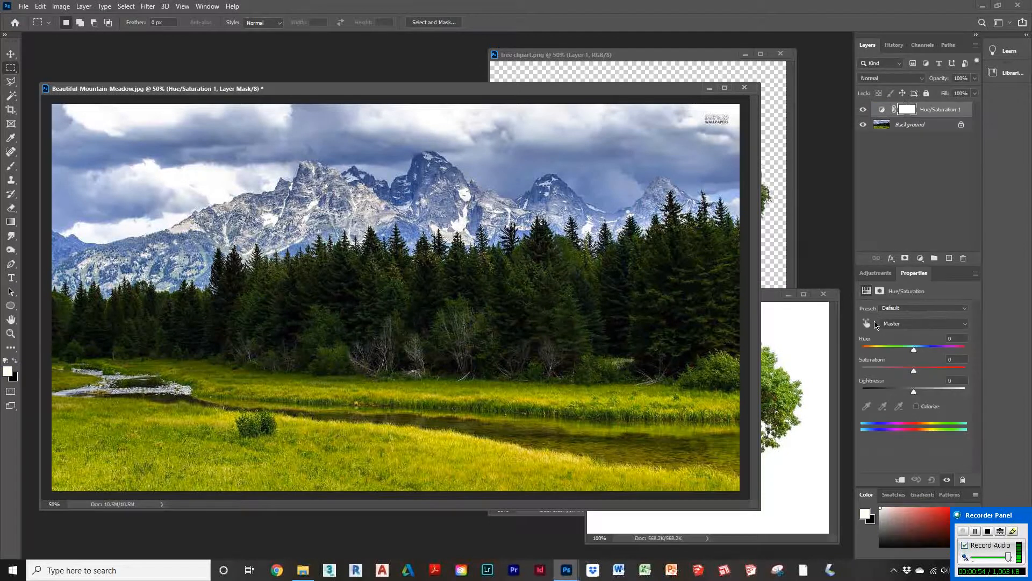
left_click(901, 479)
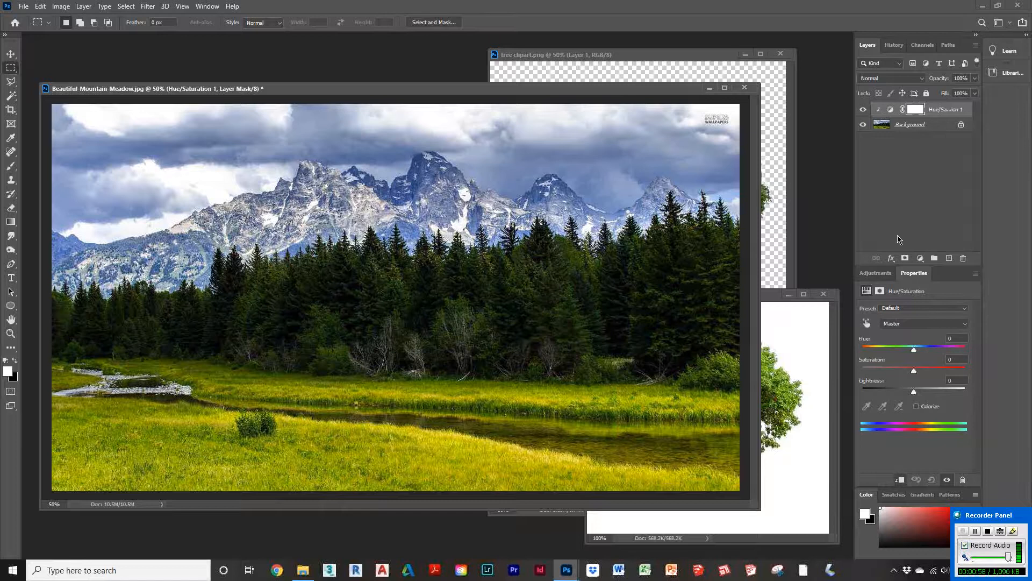
Step: Set the Hue/Saturation saturation to -52 and lightness to -1
left_click_drag(914, 371, 889, 371)
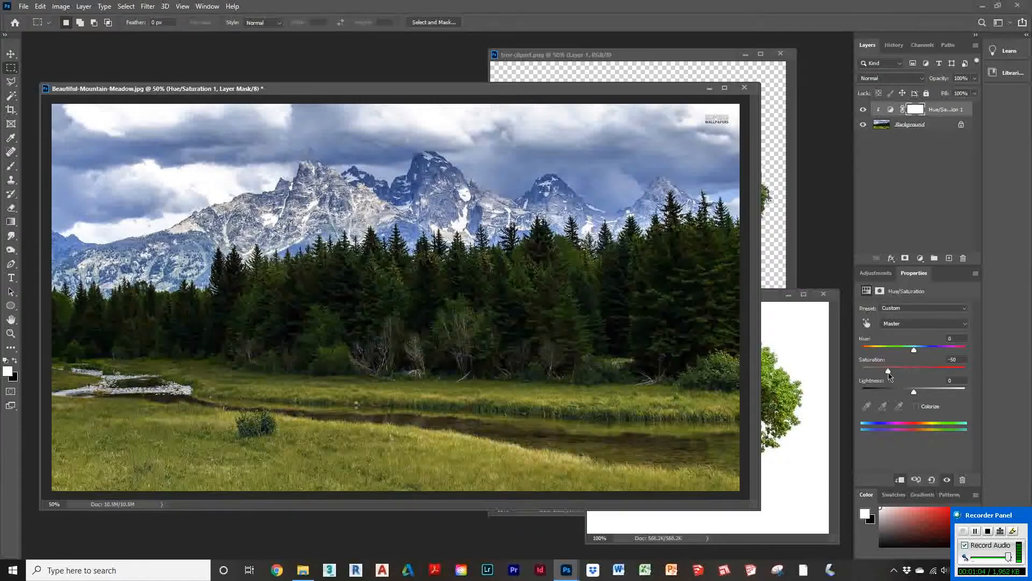
left_click_drag(914, 392, 924, 396)
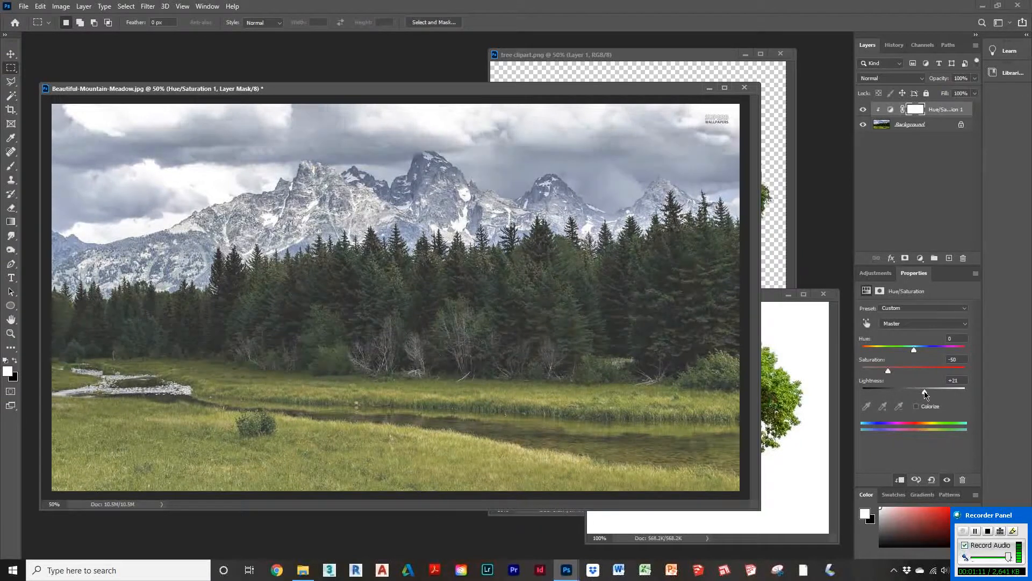
left_click_drag(923, 395, 936, 395)
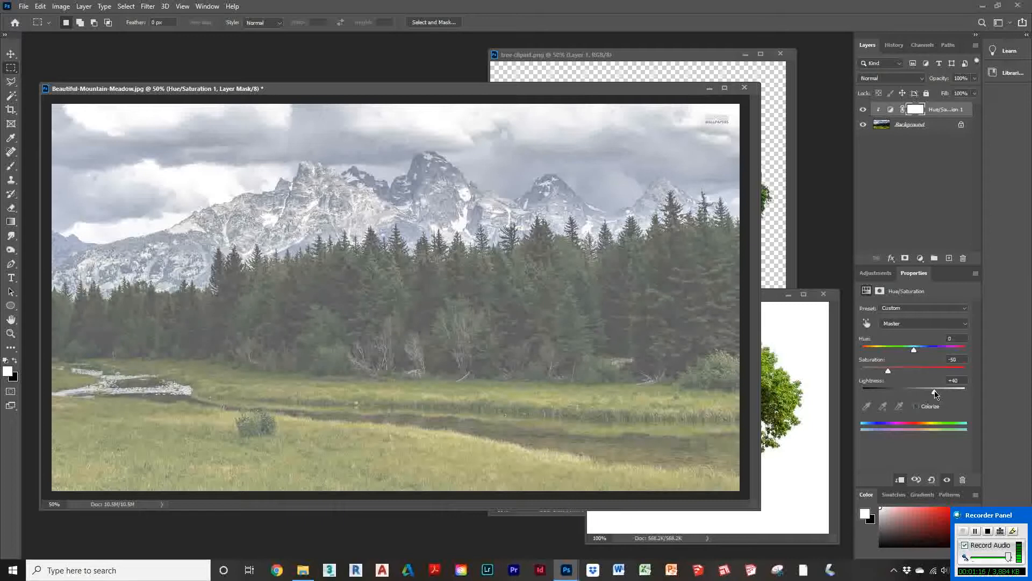
left_click_drag(935, 395, 913, 396)
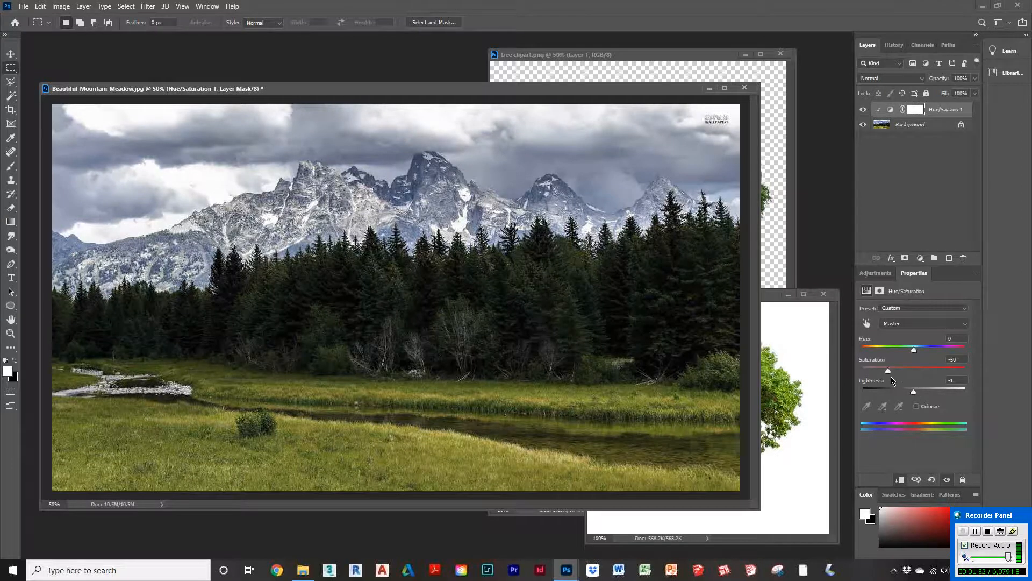
mouse_move(889, 372)
left_mouse_down()
mouse_move(880, 372)
mouse_move(889, 376)
left_mouse_up()
left_click(945, 110)
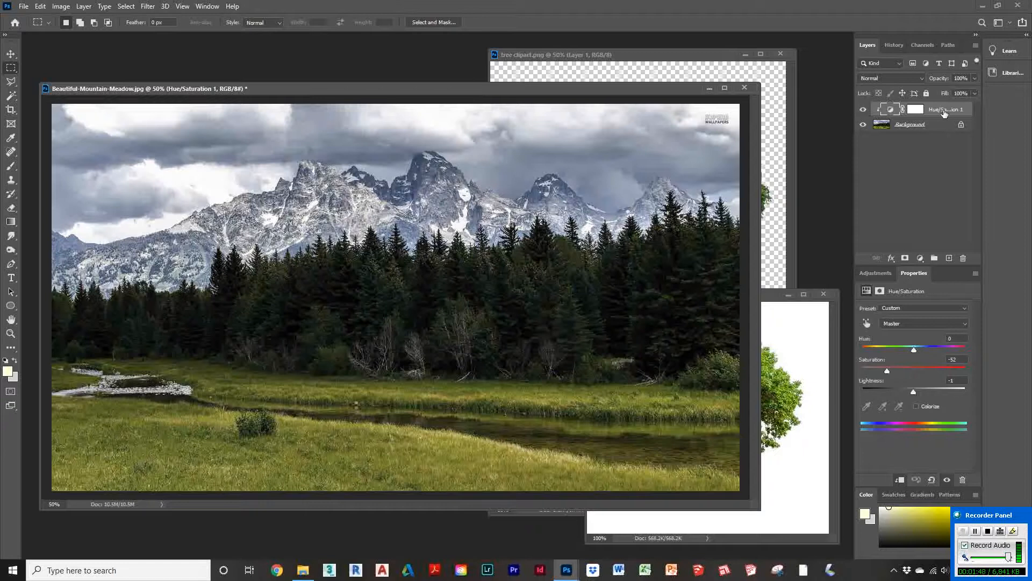
Step: Add a Brightness/Contrast adjustment layer clipped to the layer below
left_click(874, 274)
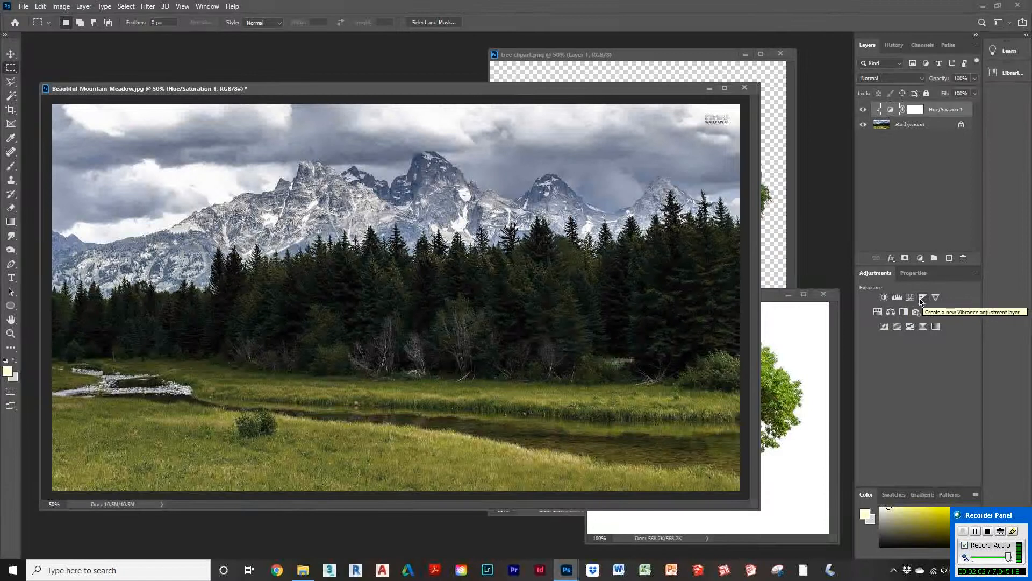
left_click(885, 297)
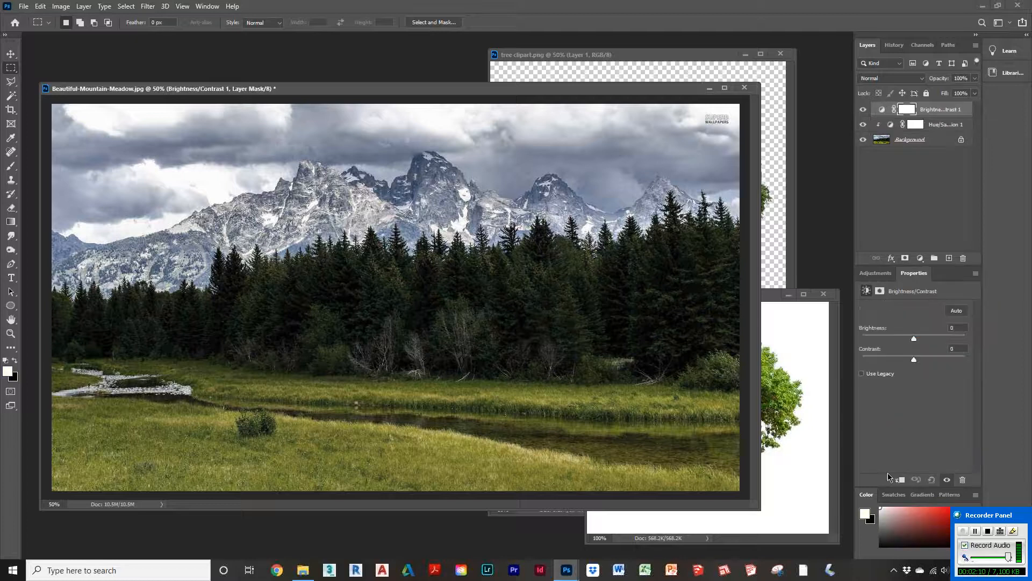
left_click(900, 480)
Step: Set brightness to 68 and contrast to -30 on the Brightness/Contrast layer
left_click_drag(913, 338, 872, 364)
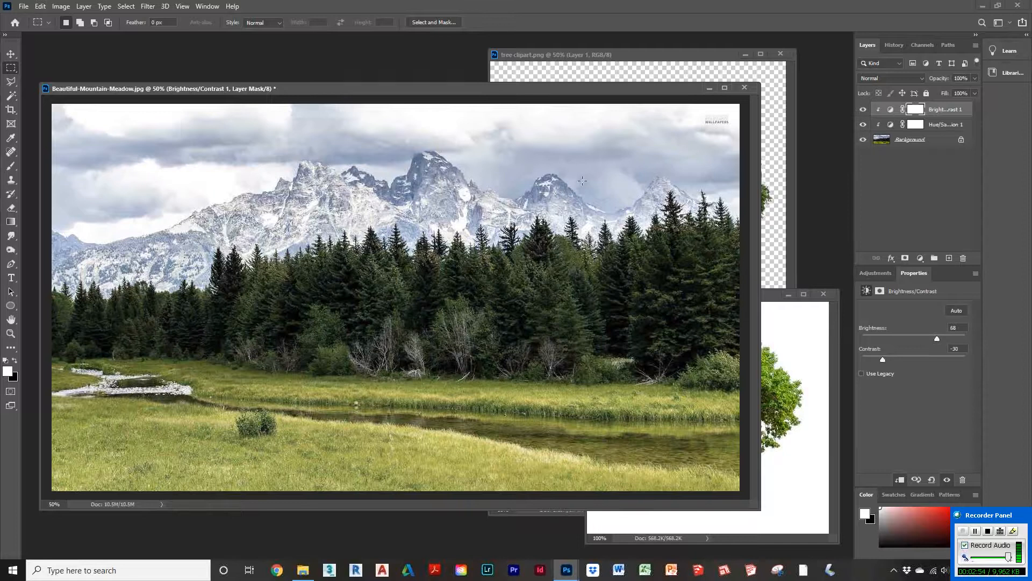
left_click(908, 193)
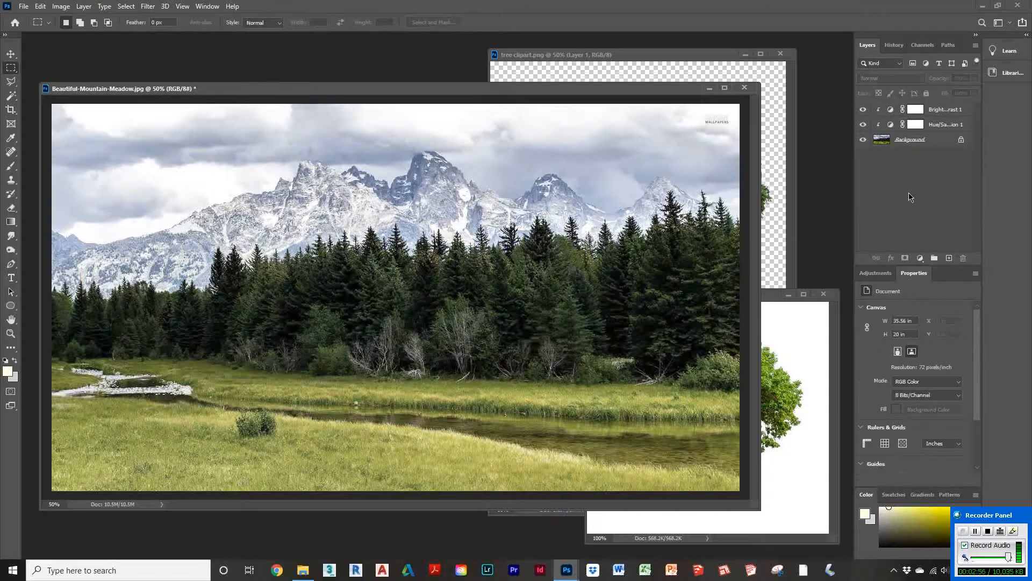
left_click(877, 274)
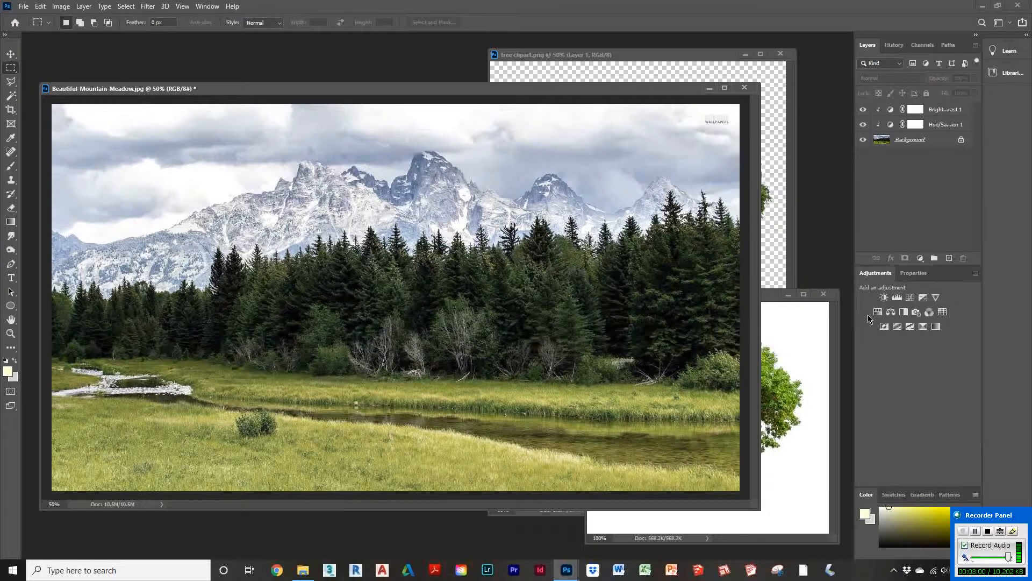
left_click(890, 312)
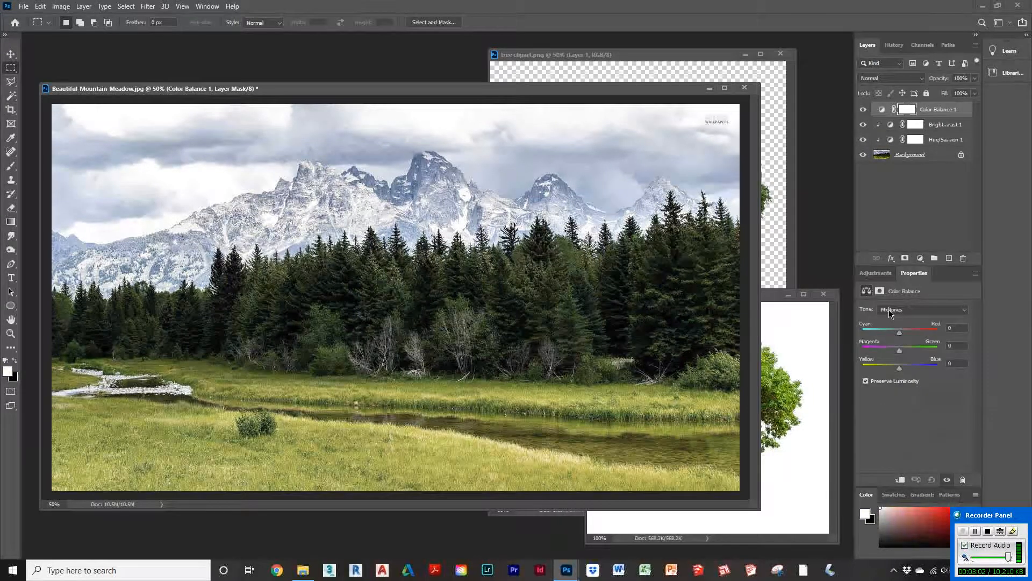
left_click(899, 480)
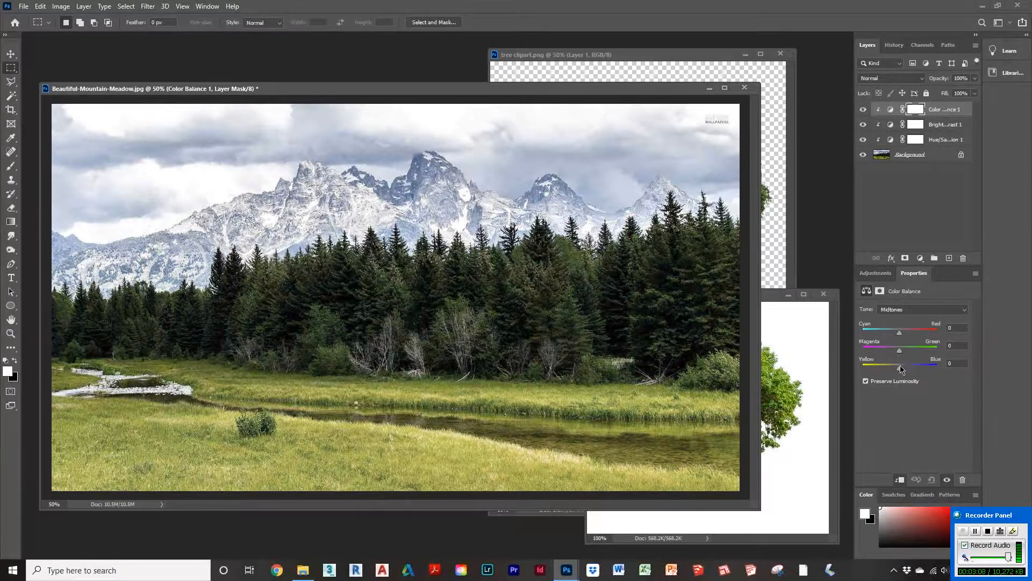
left_click_drag(900, 369, 907, 371)
left_click_drag(901, 336, 899, 339)
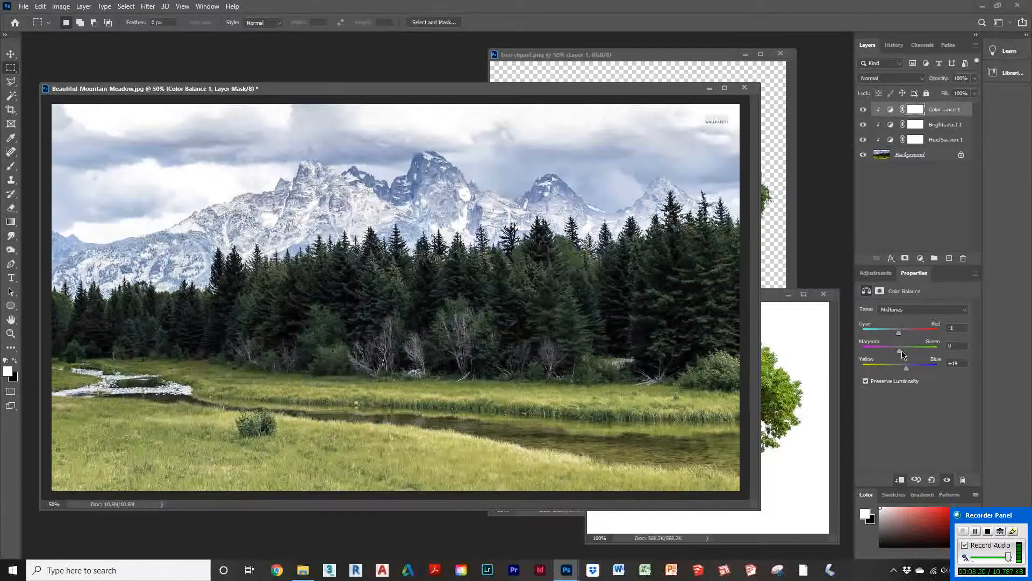
mouse_move(899, 350)
left_mouse_down()
mouse_move(895, 336)
mouse_move(905, 355)
left_mouse_up()
left_click(900, 479)
left_click_drag(930, 115, 963, 258)
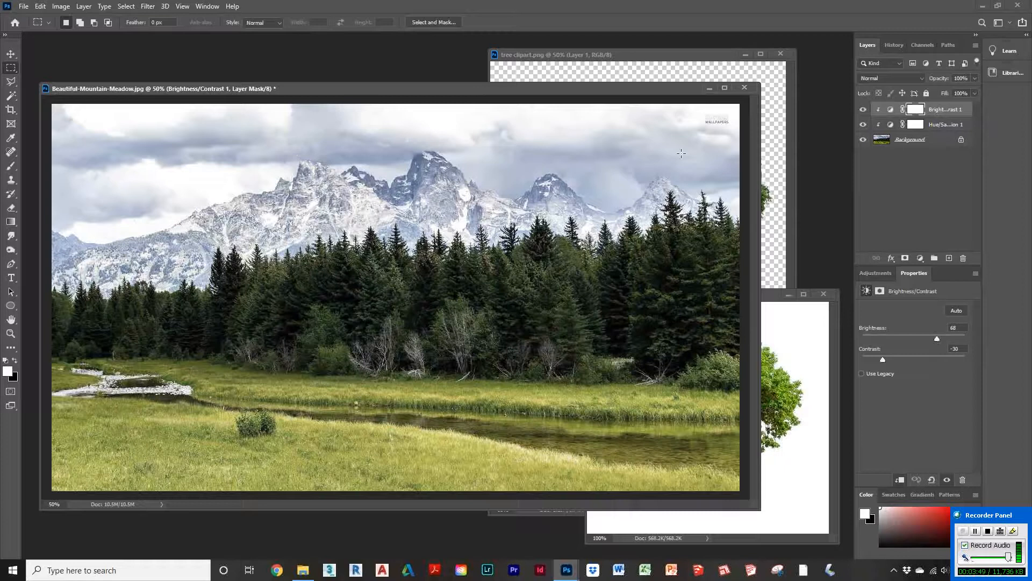
Step: Create a new empty layer and set the foreground color to blue 00aeff with Only Web Colors off
left_click(948, 258)
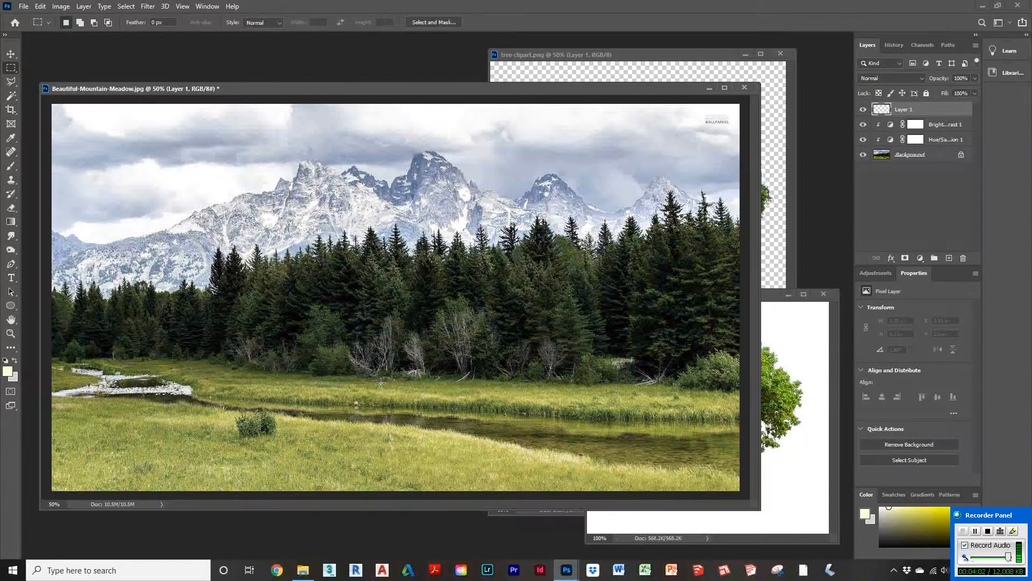
left_click(15, 360)
left_click(8, 371)
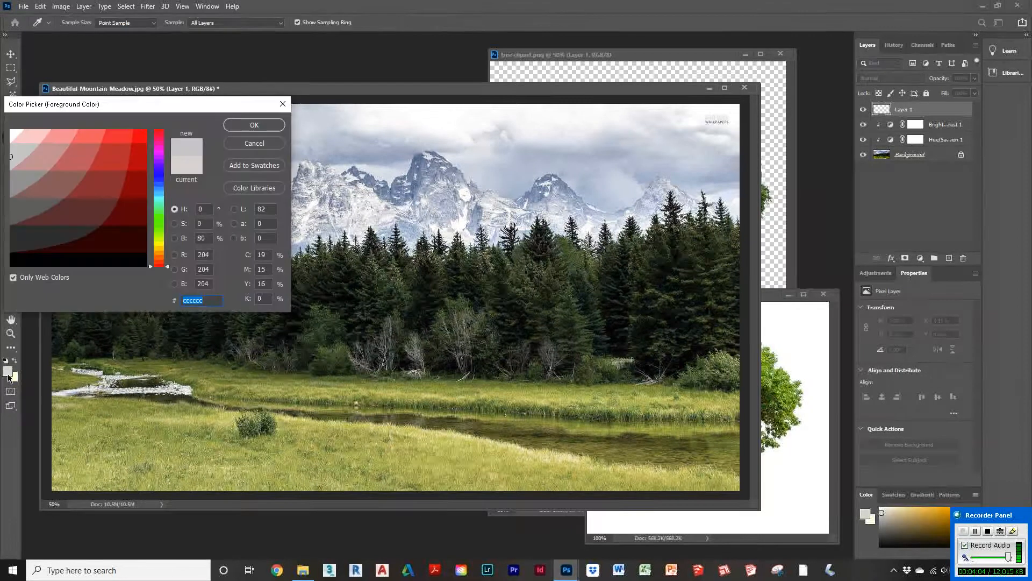
left_click(13, 278)
left_click(159, 195)
left_click_drag(119, 169, 114, 160)
left_click_drag(159, 188, 160, 191)
mouse_move(127, 149)
left_mouse_down()
mouse_move(138, 108)
mouse_move(156, 109)
left_mouse_up()
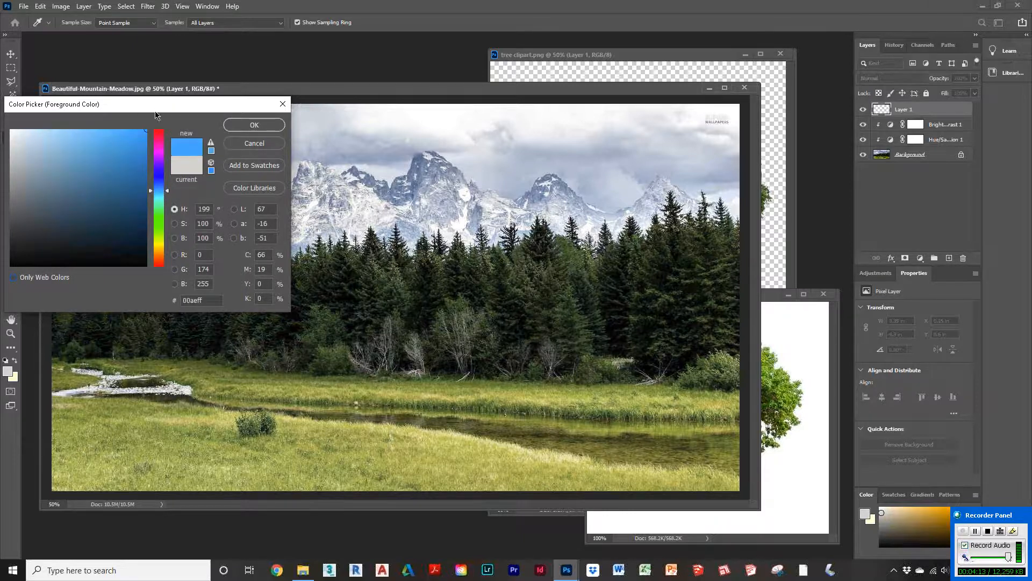
left_click(269, 125)
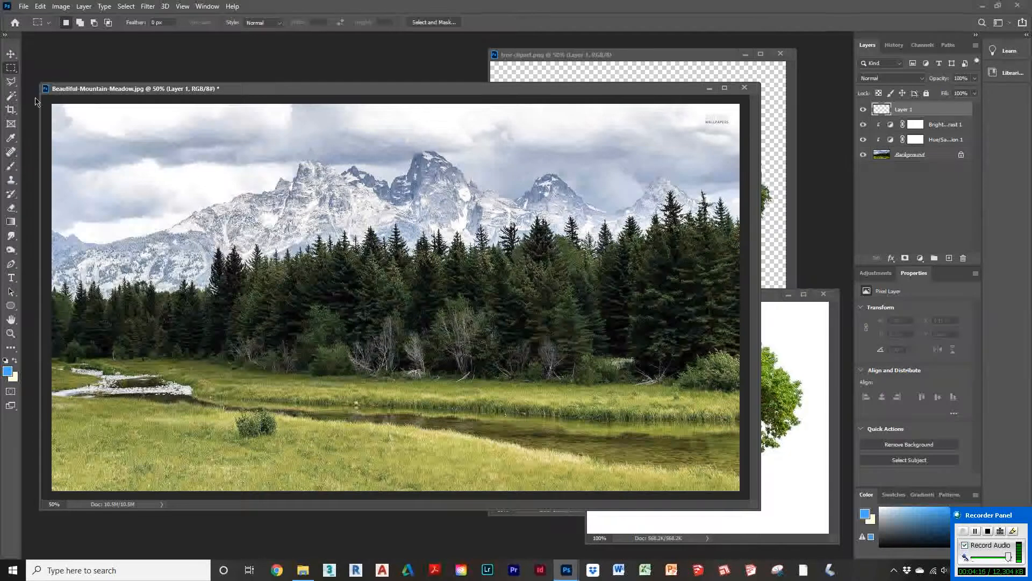
Step: Draw a linear gradient on the new layer from the image's top edge down about a third
left_click(14, 224)
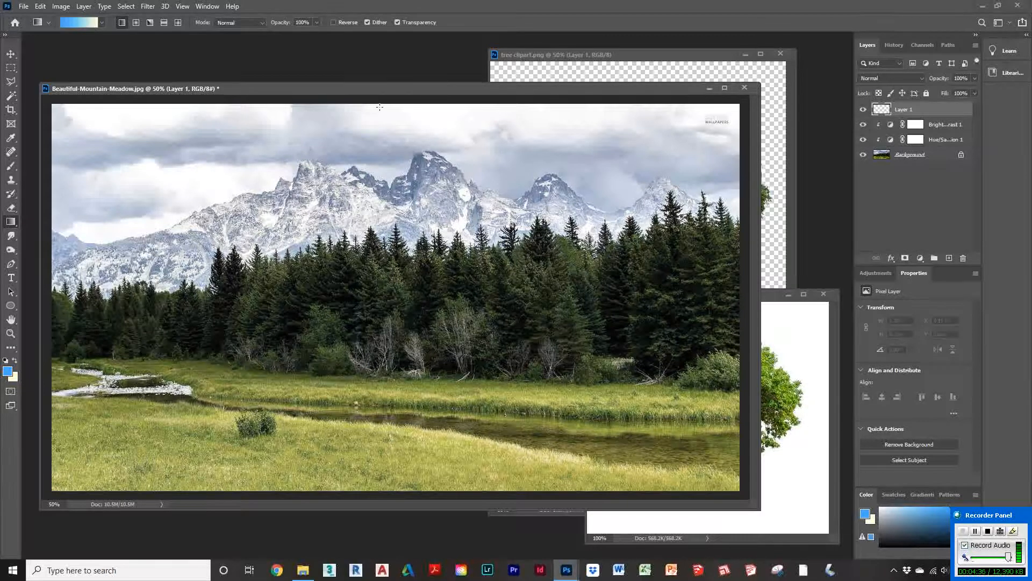
left_click_drag(379, 109, 393, 237)
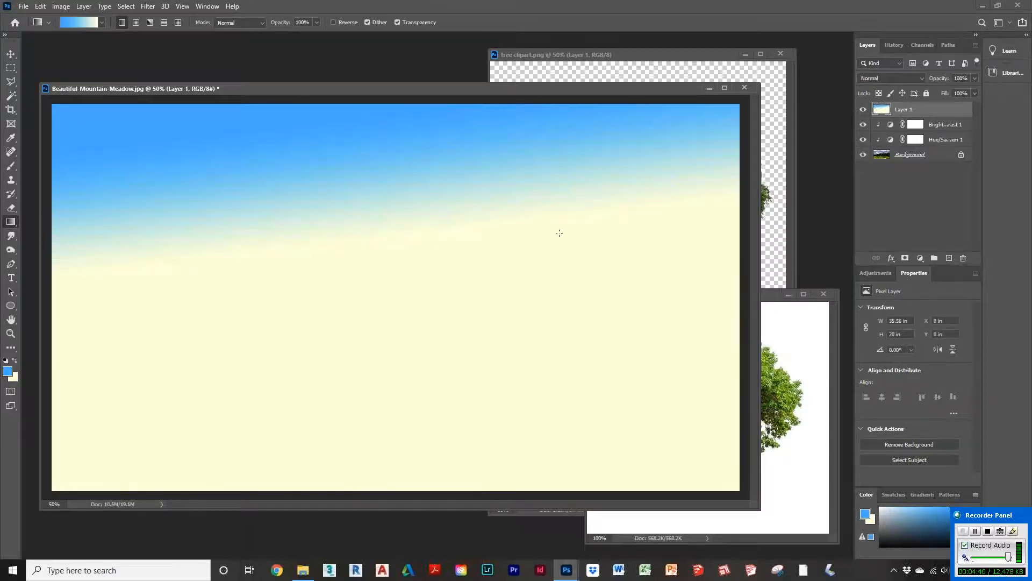
left_click(920, 80)
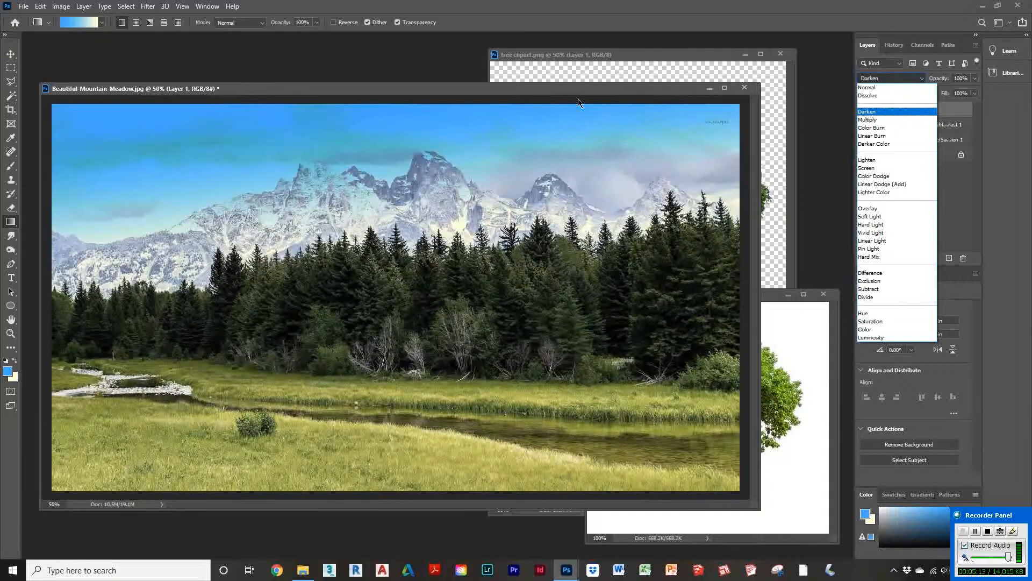
left_click(578, 100)
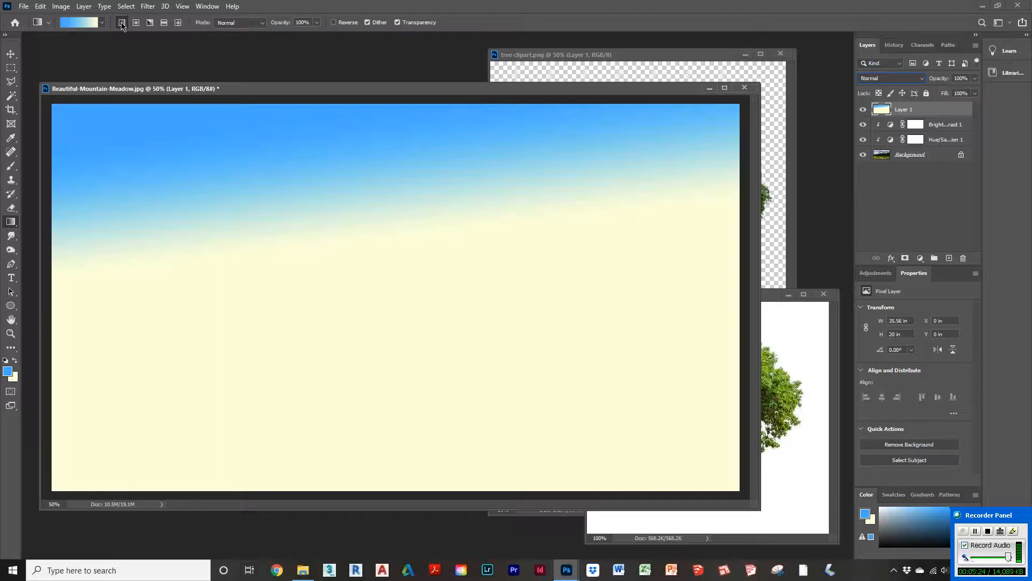
Step: Choose the foreground-to-transparent preset from the Basics gradient presets
left_click(49, 24)
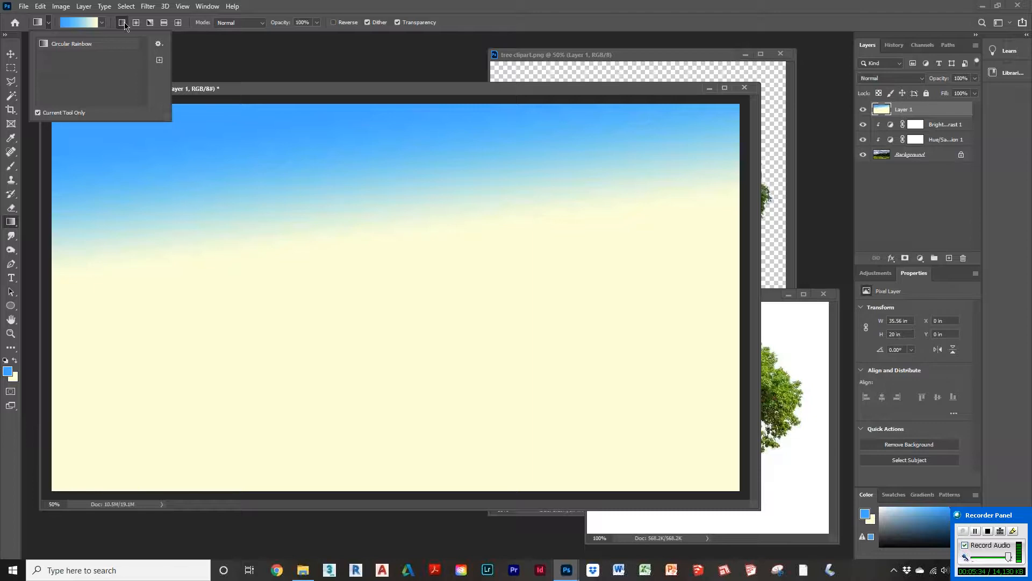
left_click(102, 23)
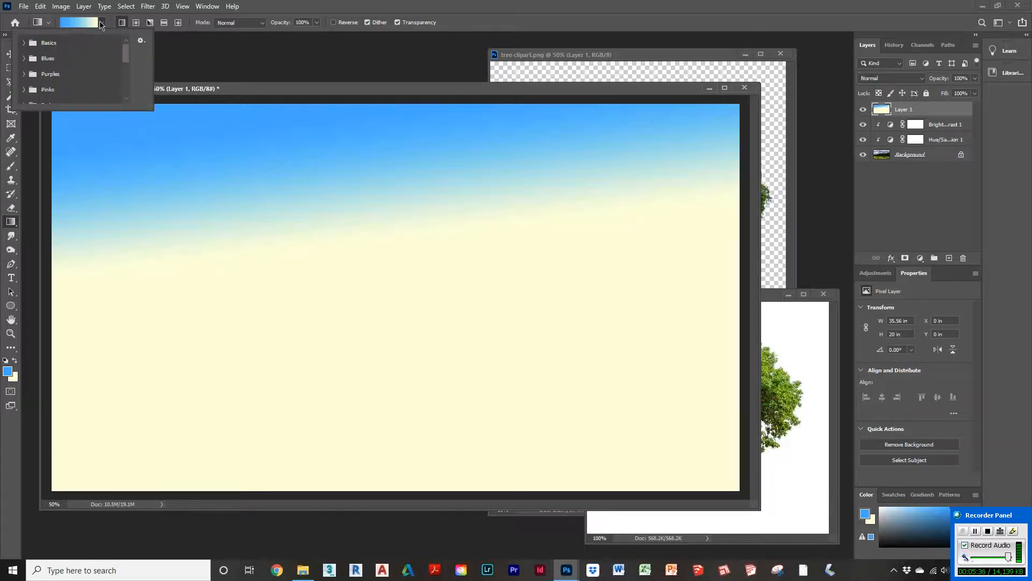
left_click(23, 43)
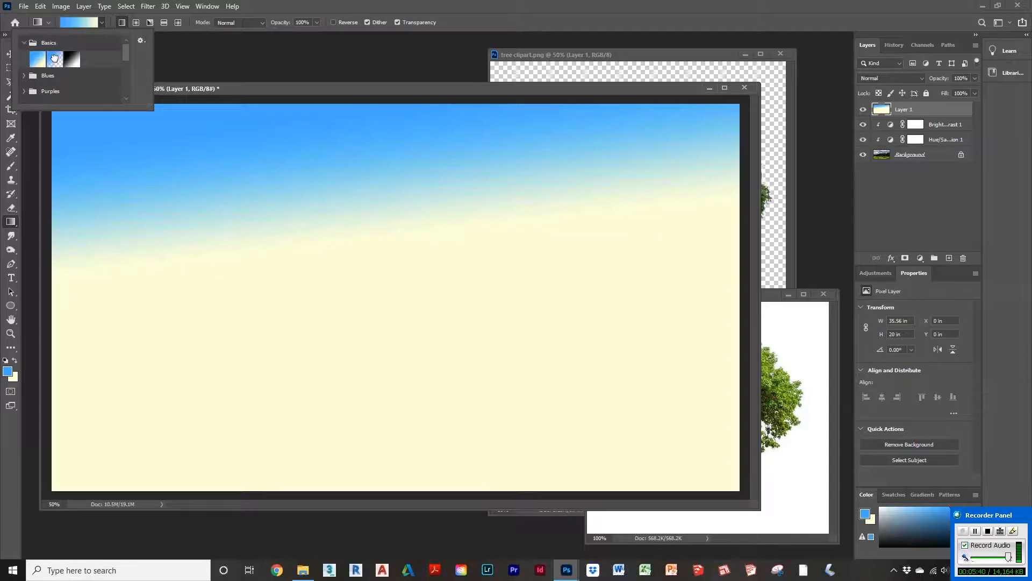
left_click(54, 58)
double_click(54, 61)
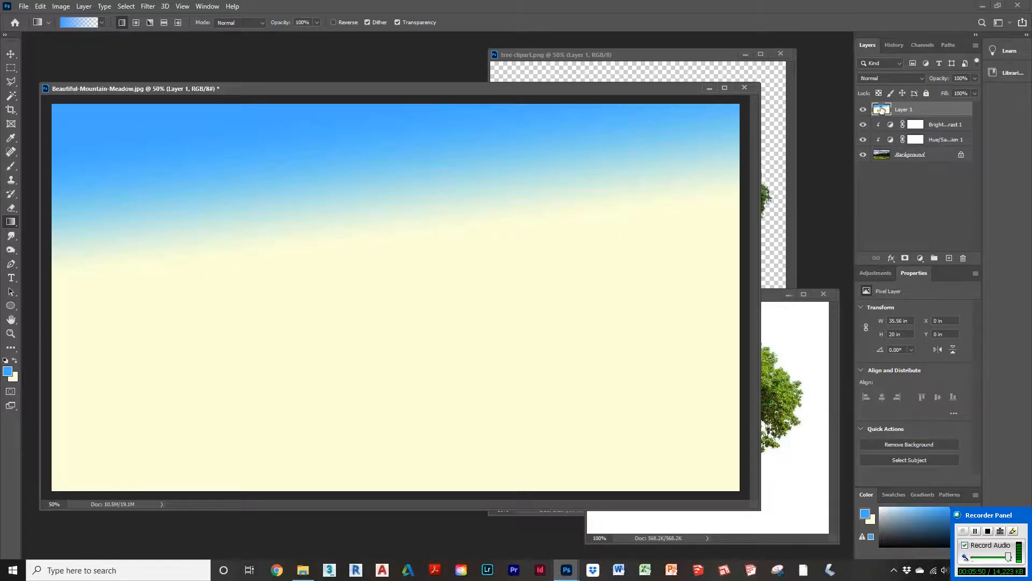
Step: Clear Layer 1 and redraw the gradient from the top edge down to the mountain peaks
key("ctrl+a")
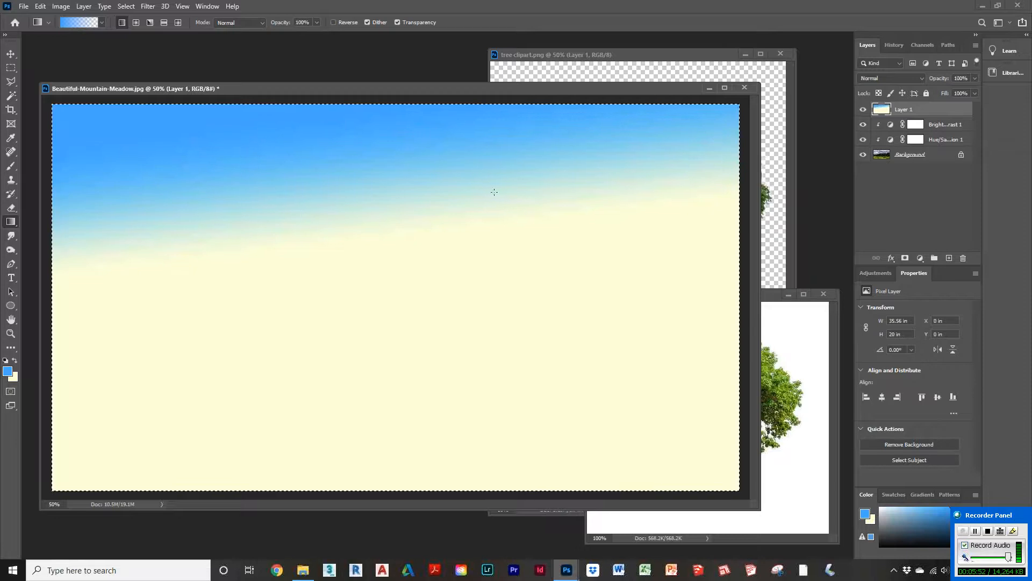
key("Delete")
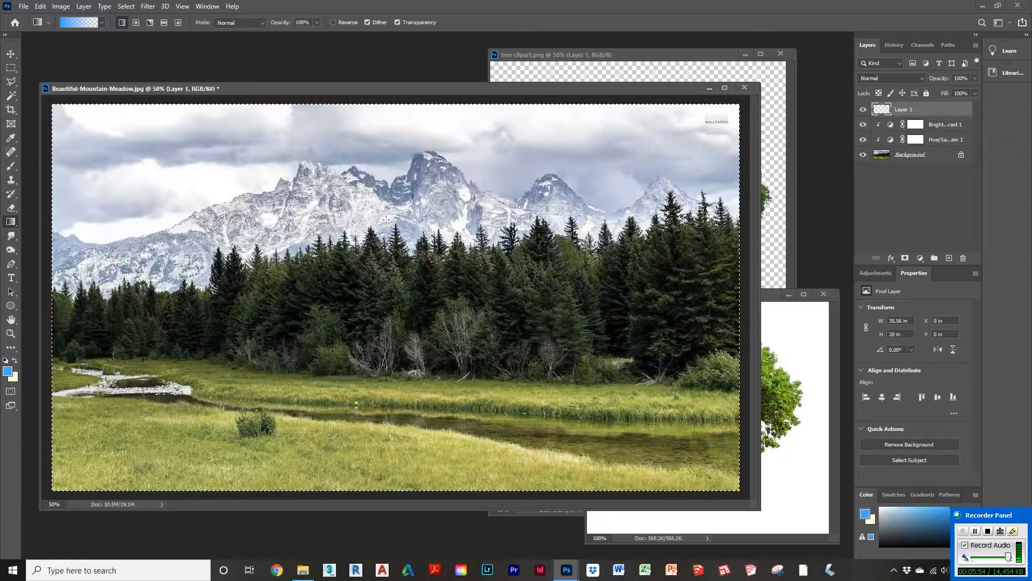
key("ctrl+d")
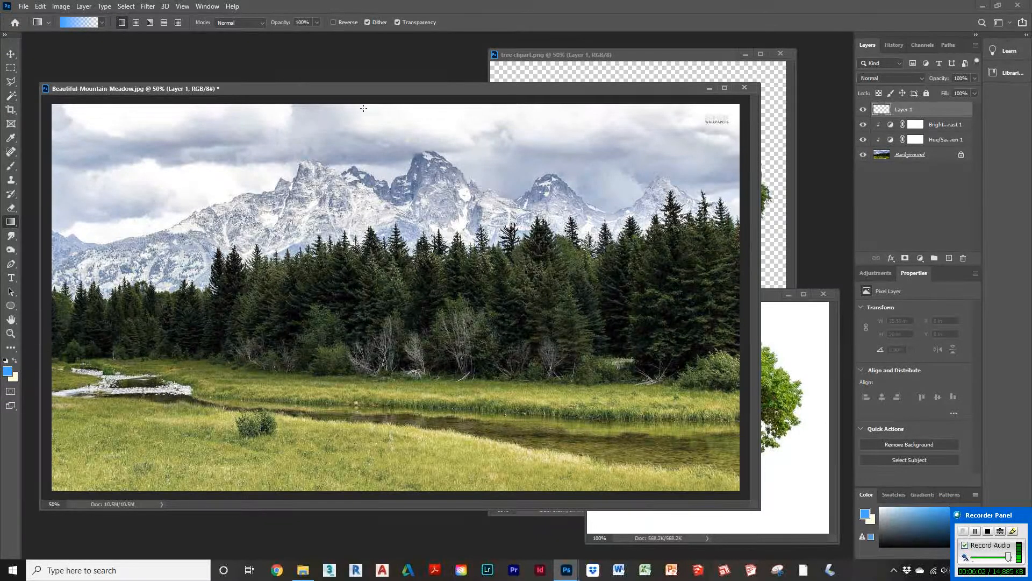
left_click_drag(363, 146, 377, 237)
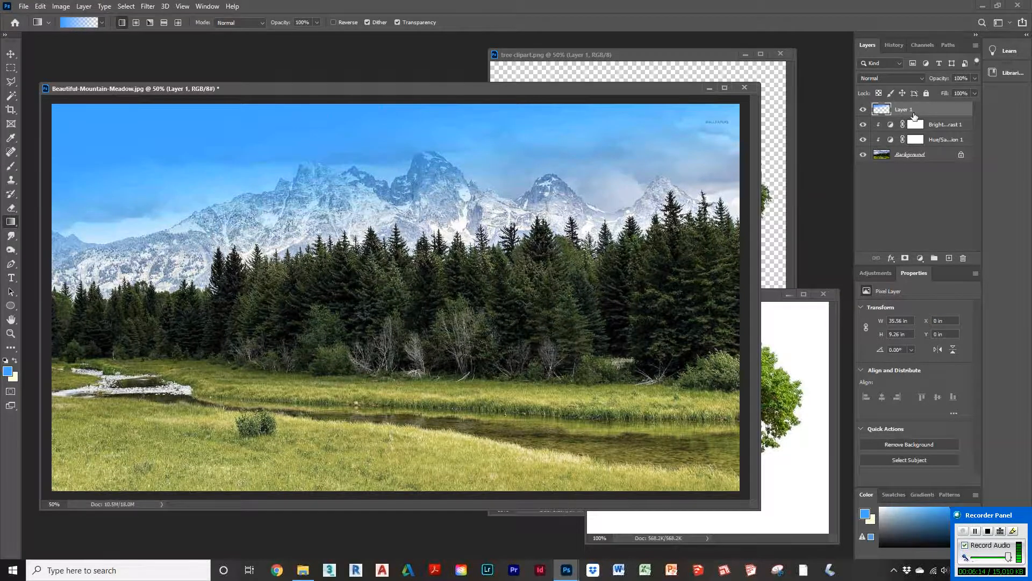
Step: Try the Linear Burn blend mode with about 51% opacity on the gradient layer
left_click(922, 79)
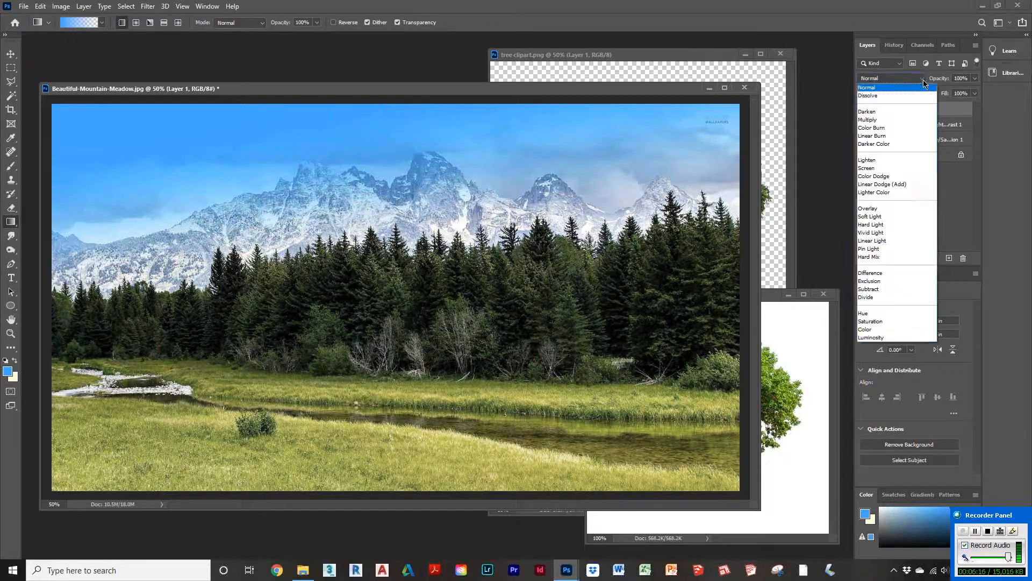
left_click(884, 136)
left_click(974, 78)
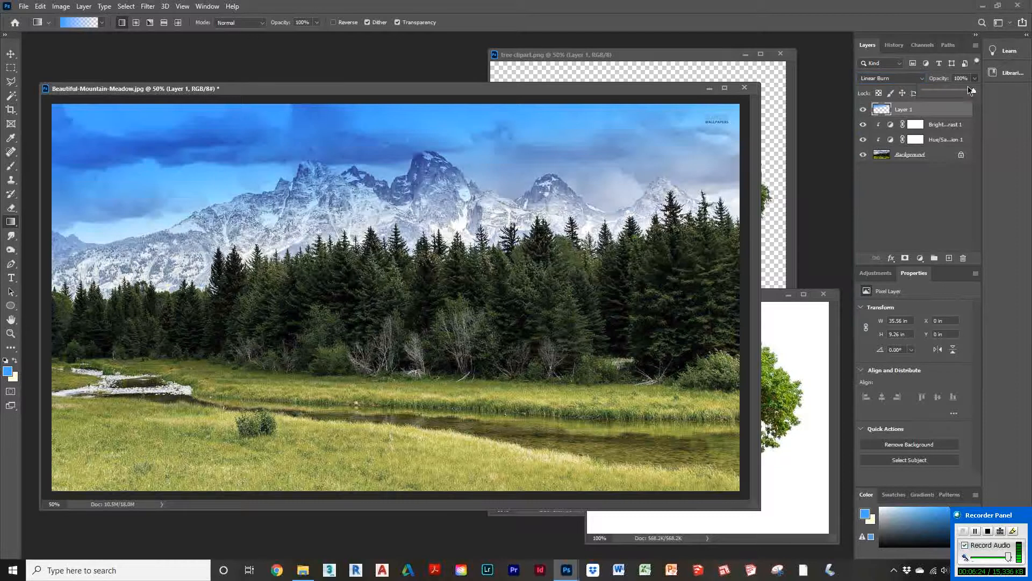
left_click_drag(974, 92, 950, 95)
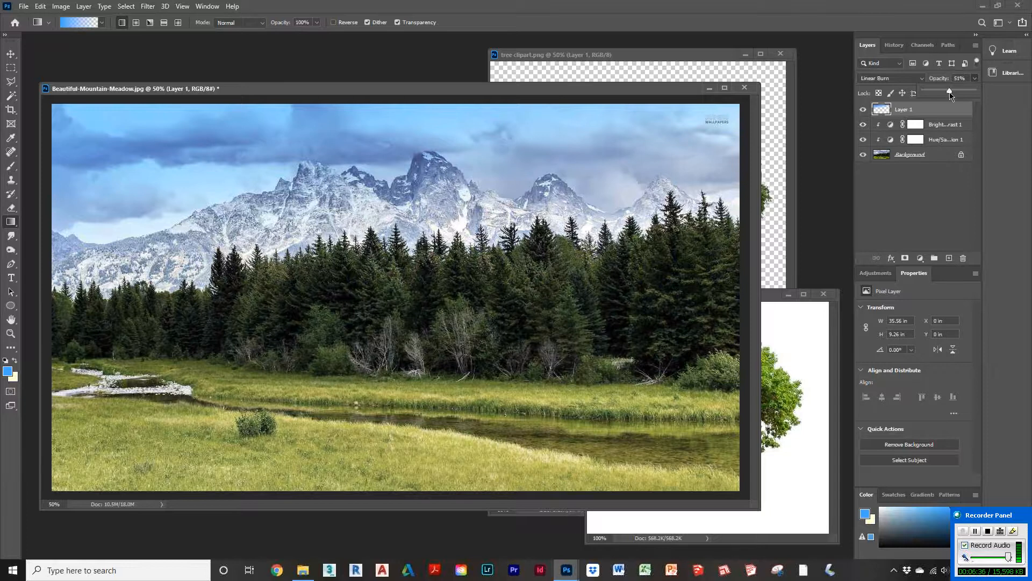
left_click_drag(951, 95, 950, 95)
Step: Set the gradient layer's blend mode to Overlay and its opacity to about 71%
left_click(924, 80)
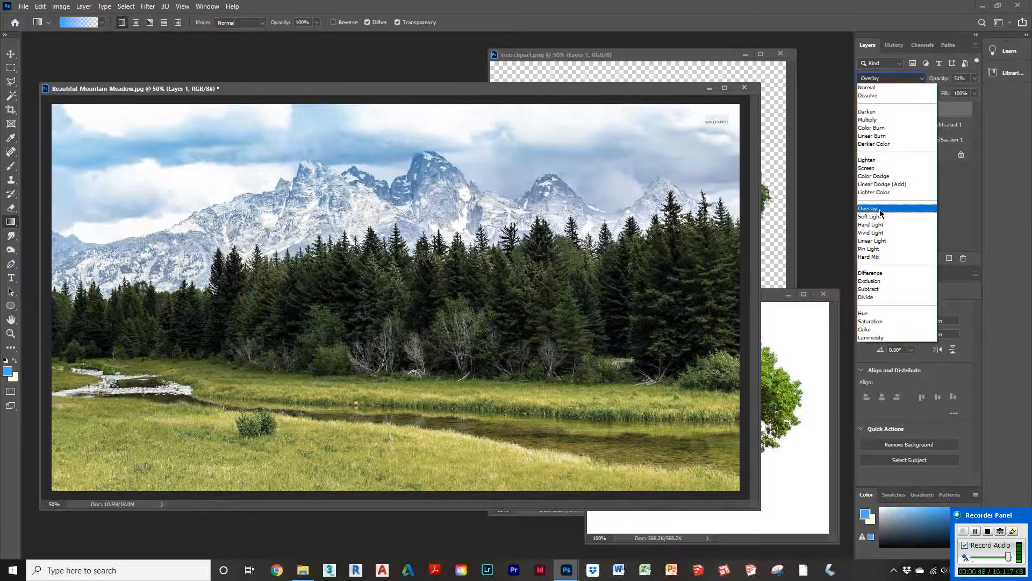
left_click(879, 208)
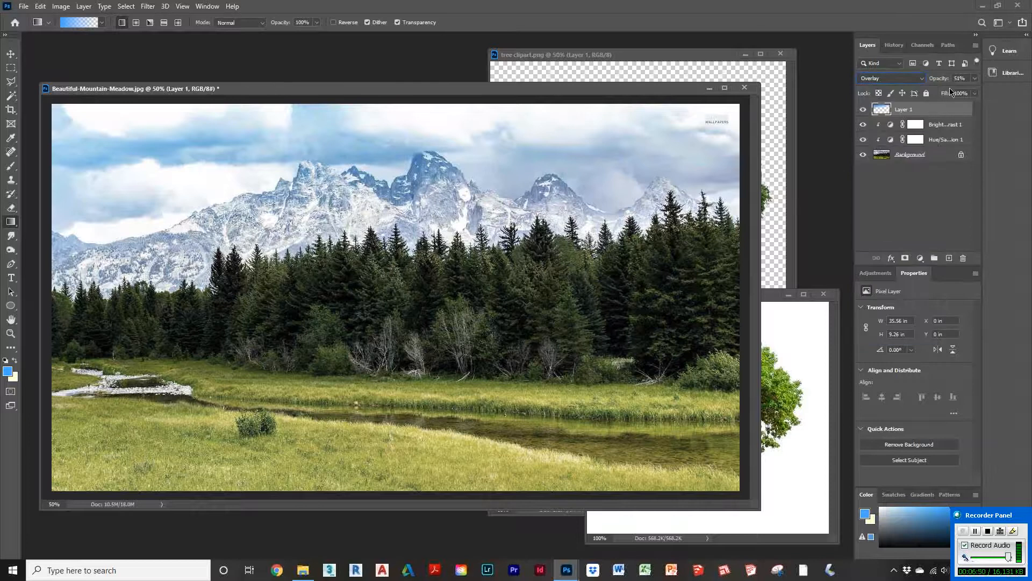
left_click(975, 80)
left_click_drag(950, 94, 961, 92)
Step: Toggle the visibility of the gradient and adjustment layers to compare the photo before and after
left_click(992, 125)
left_click_drag(863, 141, 863, 112)
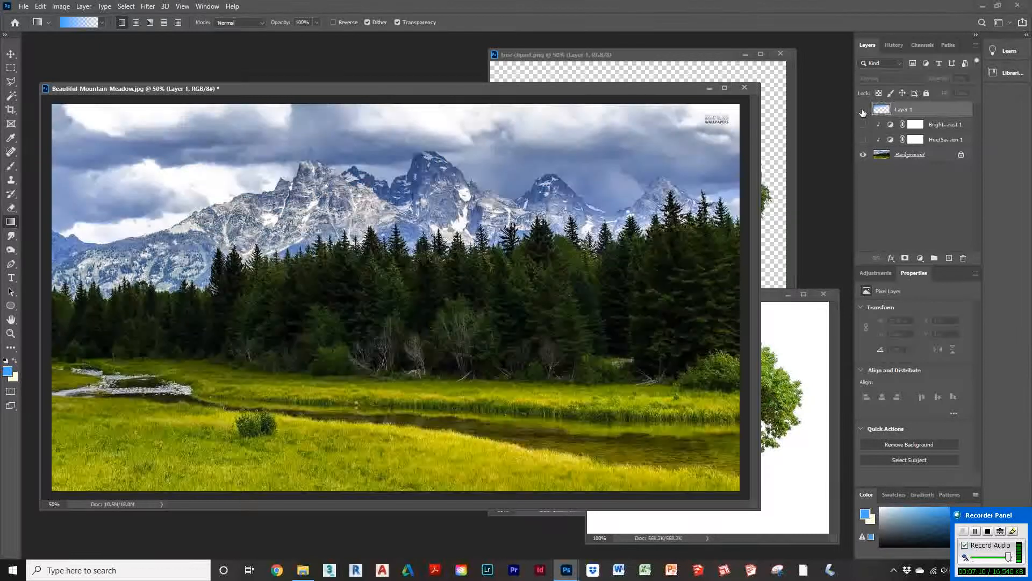
left_click_drag(864, 141, 762, 136)
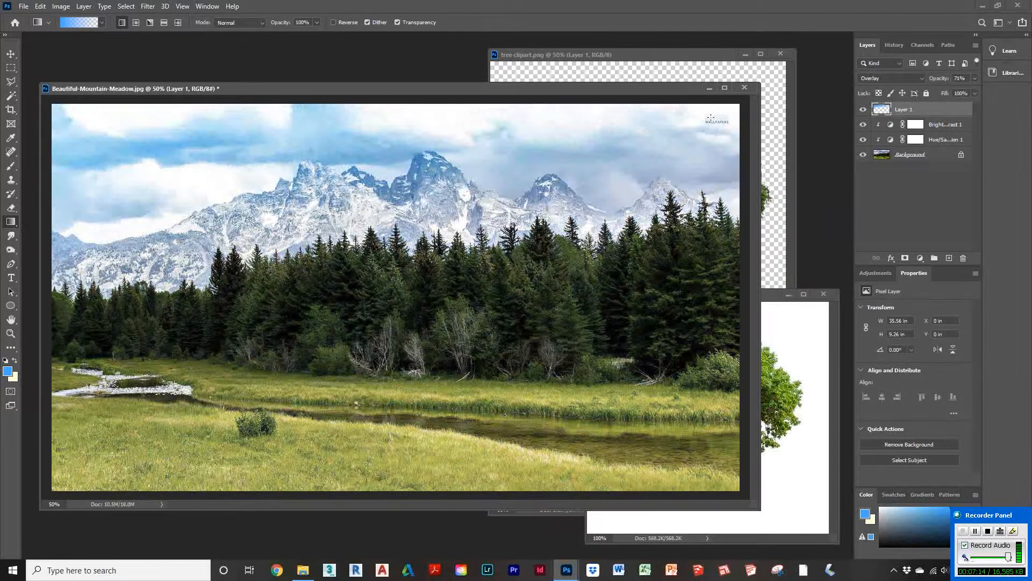
Step: Clone Stamp over the watermark text in the Background layer's top-right corner, then reselect the gradient layer
left_click(915, 155)
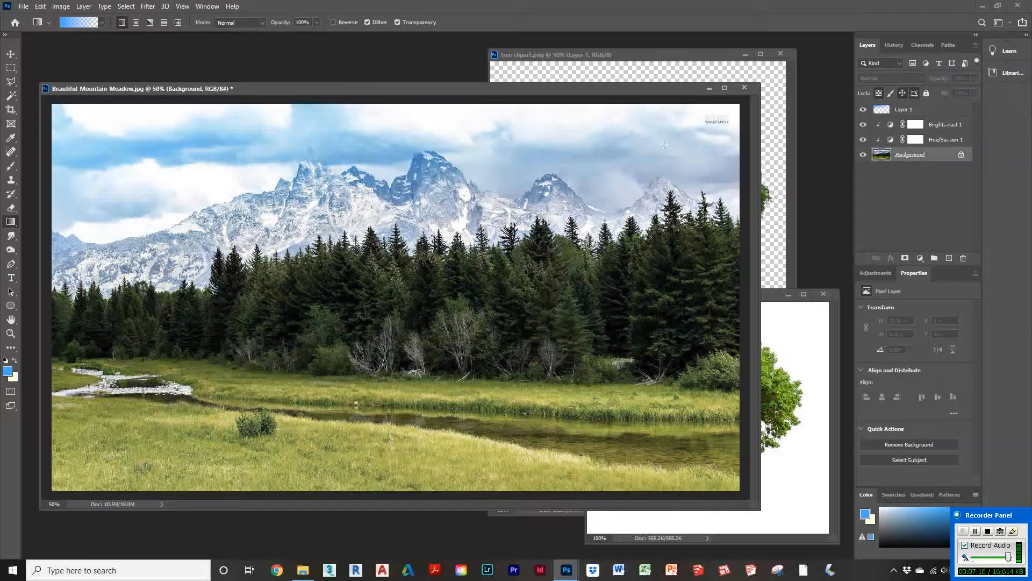
left_click(11, 179)
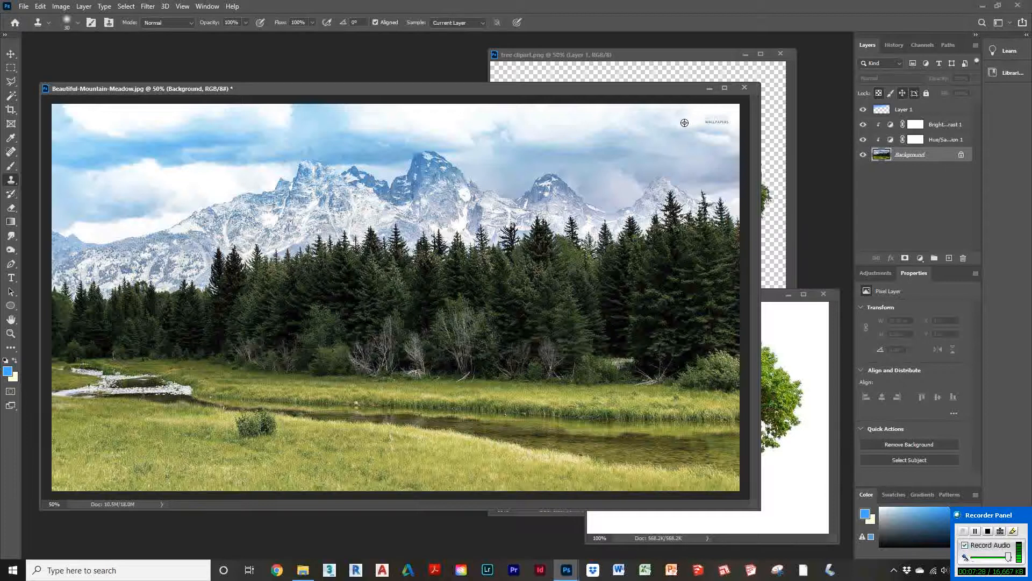
mouse_move(687, 123)
left_mouse_down()
mouse_move(720, 121)
mouse_move(697, 118)
mouse_move(707, 113)
mouse_move(713, 124)
left_mouse_up()
left_click(686, 127, "alt")
left_click(724, 118)
mouse_move(724, 118)
left_mouse_down()
mouse_move(686, 108)
mouse_move(665, 119)
left_mouse_up()
left_click(931, 112)
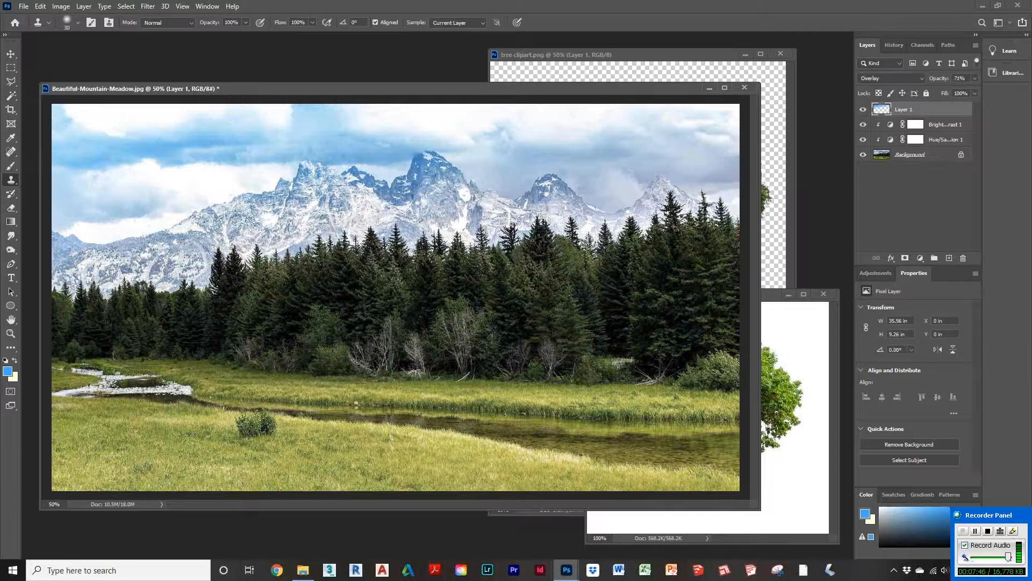
Step: Minimize the tree clipart document and arrange the clipdealer tree image window beside the meadow photo
left_click(765, 298)
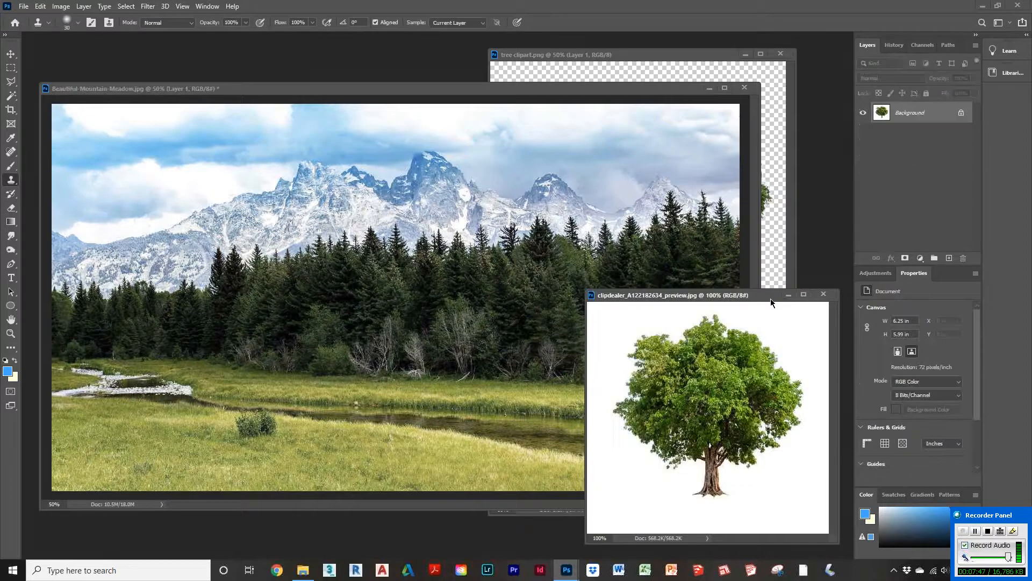
left_click(706, 56)
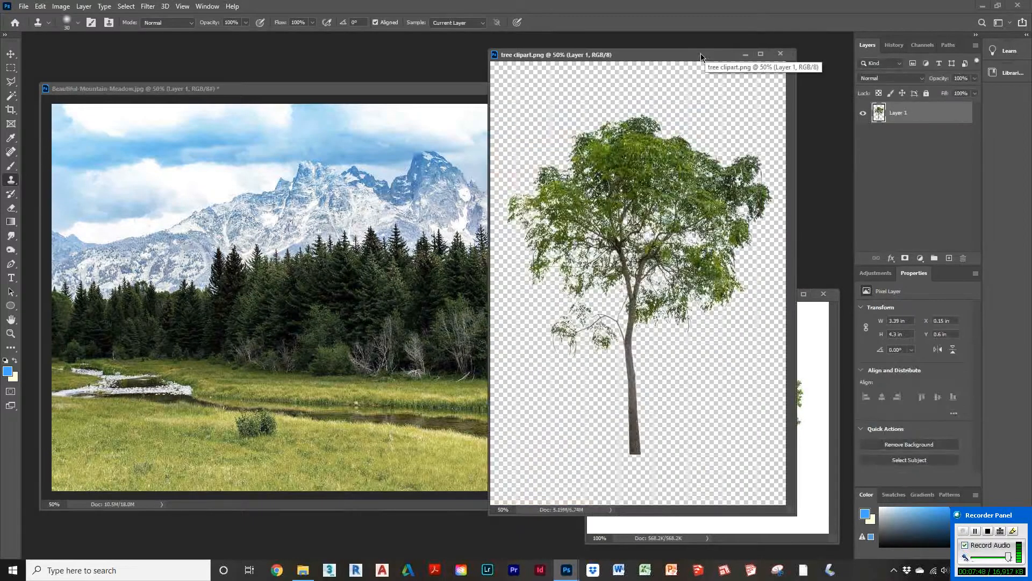
left_click_drag(701, 53, 690, 51)
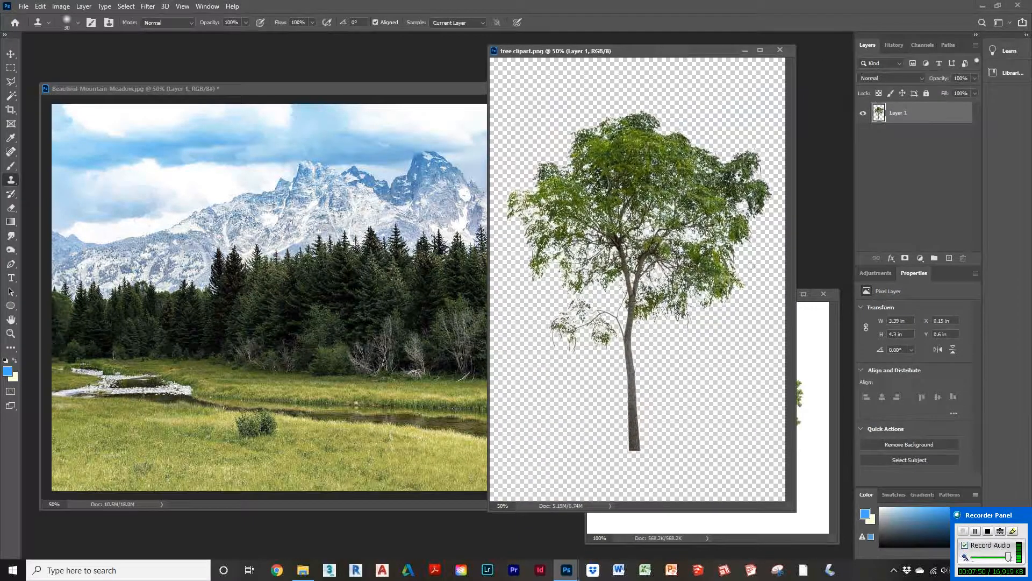
left_click(808, 357)
mouse_move(758, 297)
left_mouse_down()
mouse_move(766, 284)
mouse_move(753, 292)
left_mouse_up()
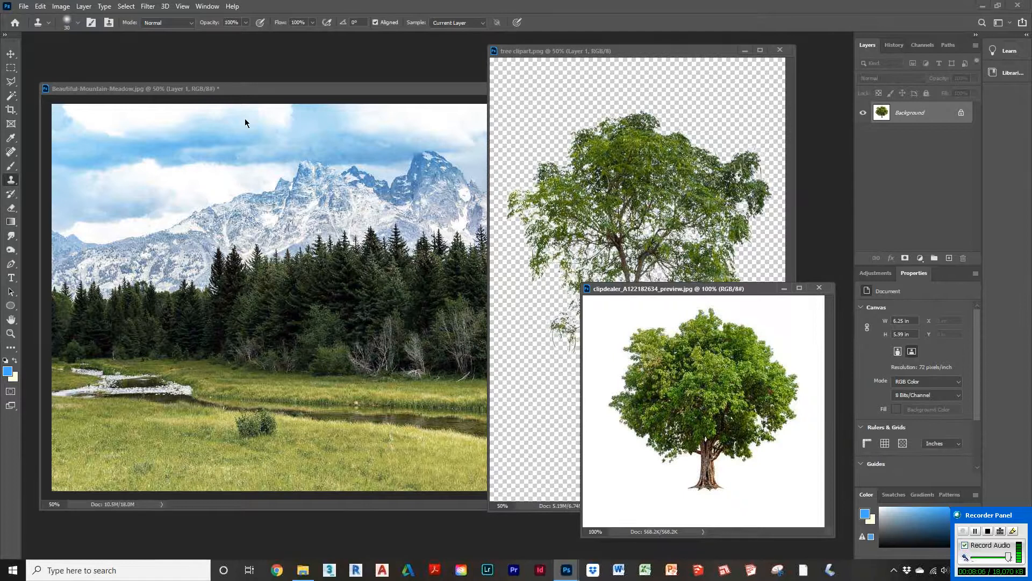
left_click_drag(252, 92, 248, 87)
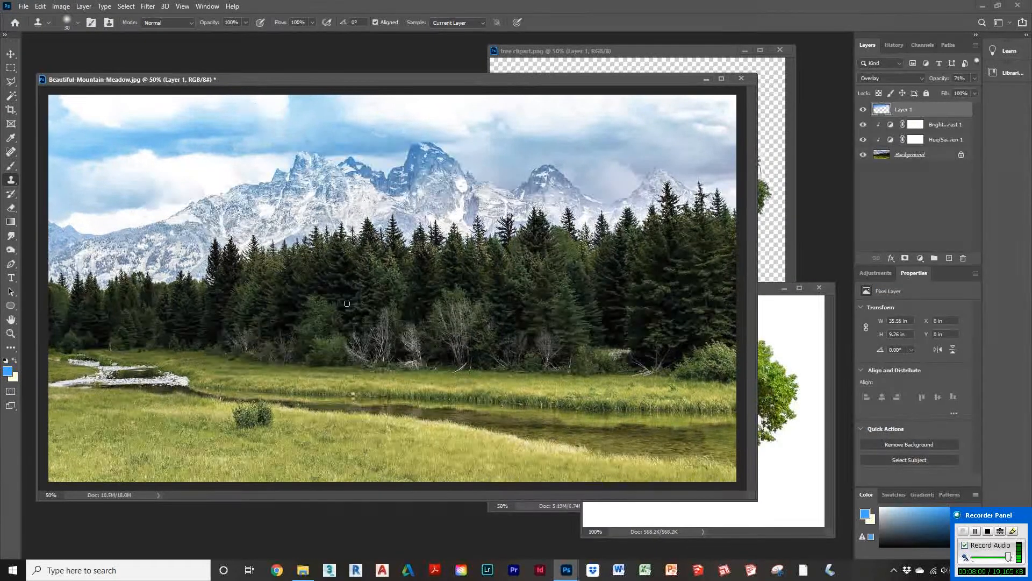
left_click(763, 292)
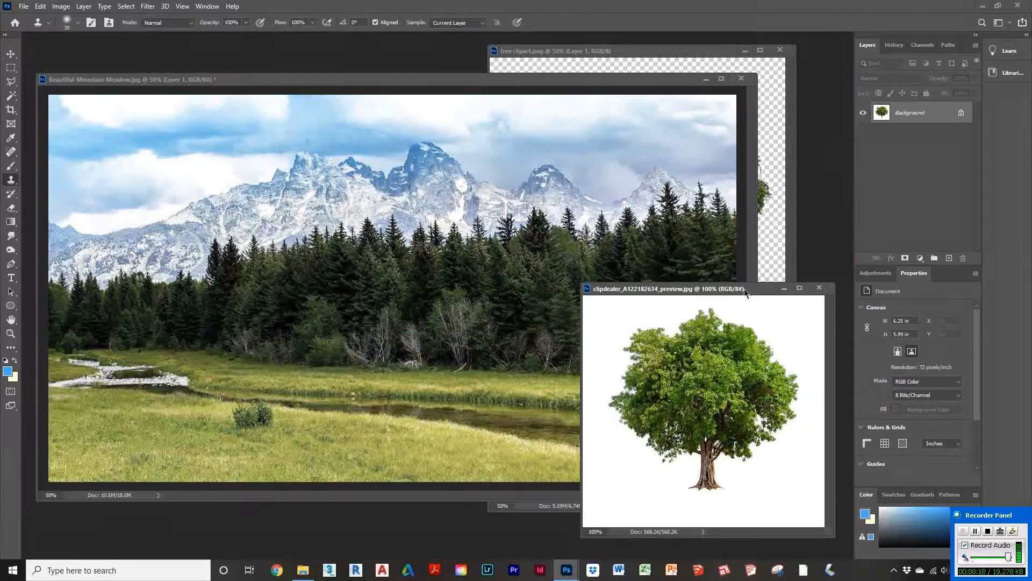
mouse_move(744, 292)
left_mouse_down()
mouse_move(721, 296)
mouse_move(730, 295)
left_mouse_up()
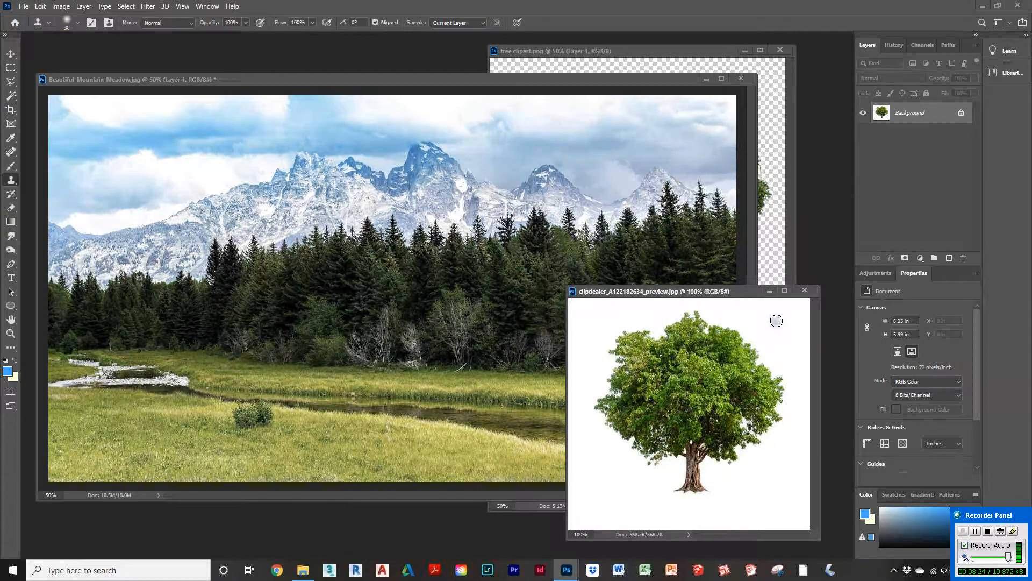
left_click(921, 46)
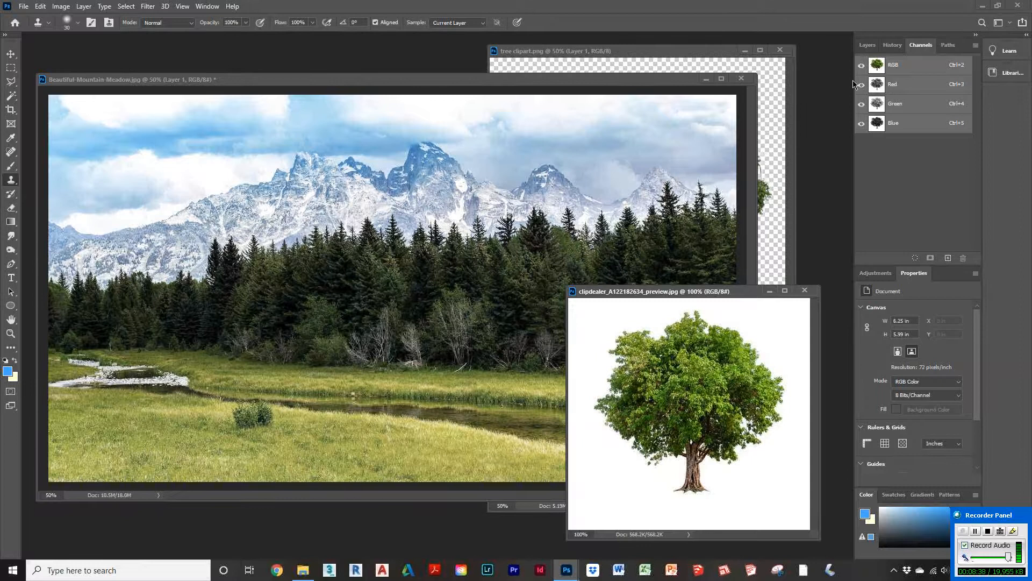
left_click(867, 47)
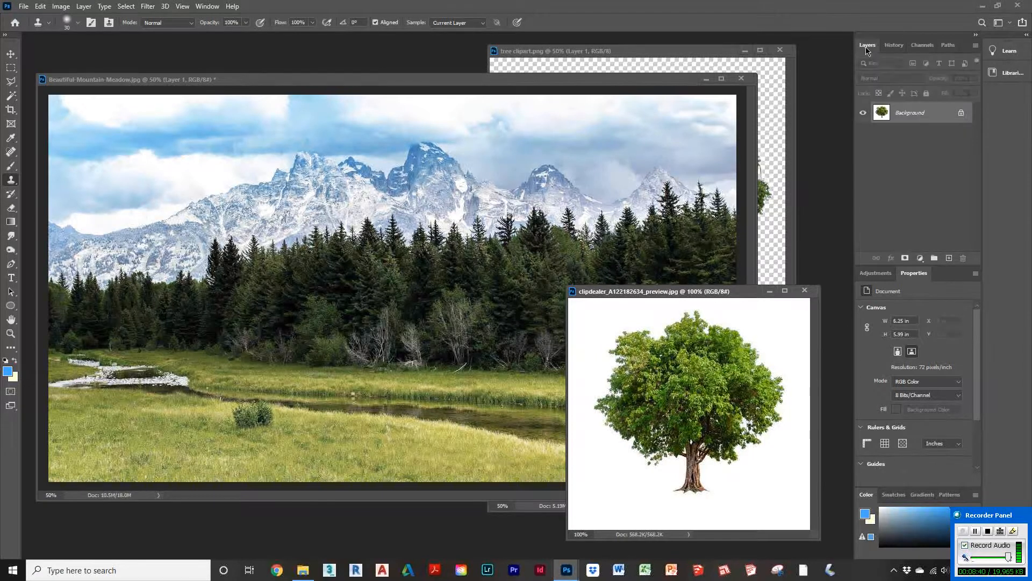
left_click_drag(737, 295, 733, 283)
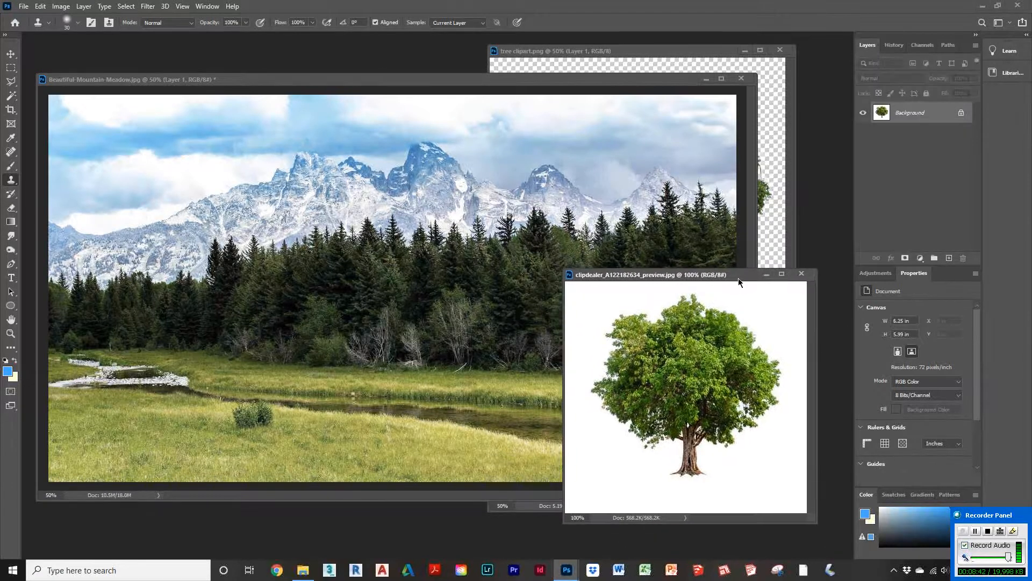
mouse_move(708, 51)
left_mouse_down()
mouse_move(721, 49)
mouse_move(699, 55)
left_mouse_up()
left_click(931, 49)
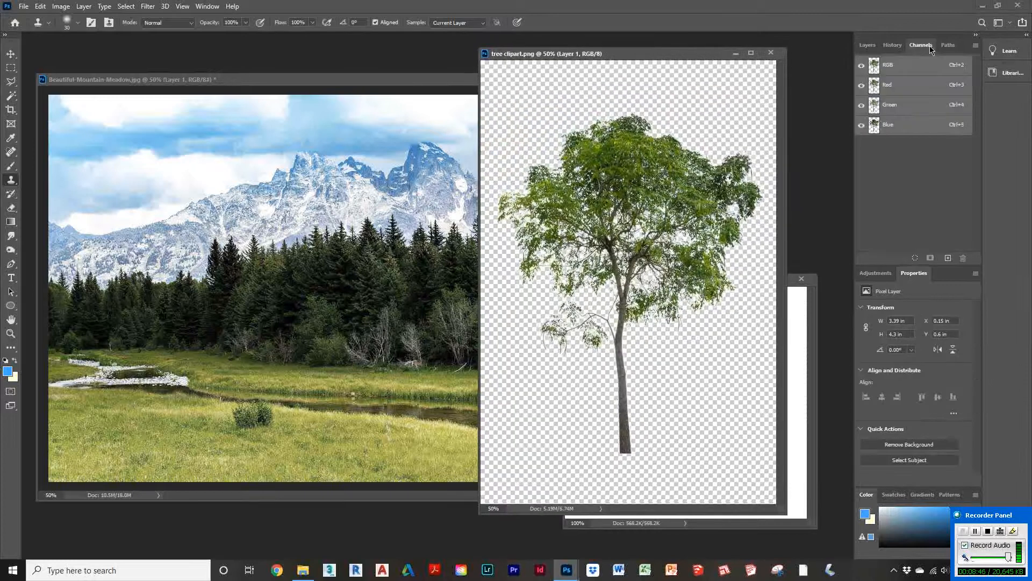
left_click(869, 49)
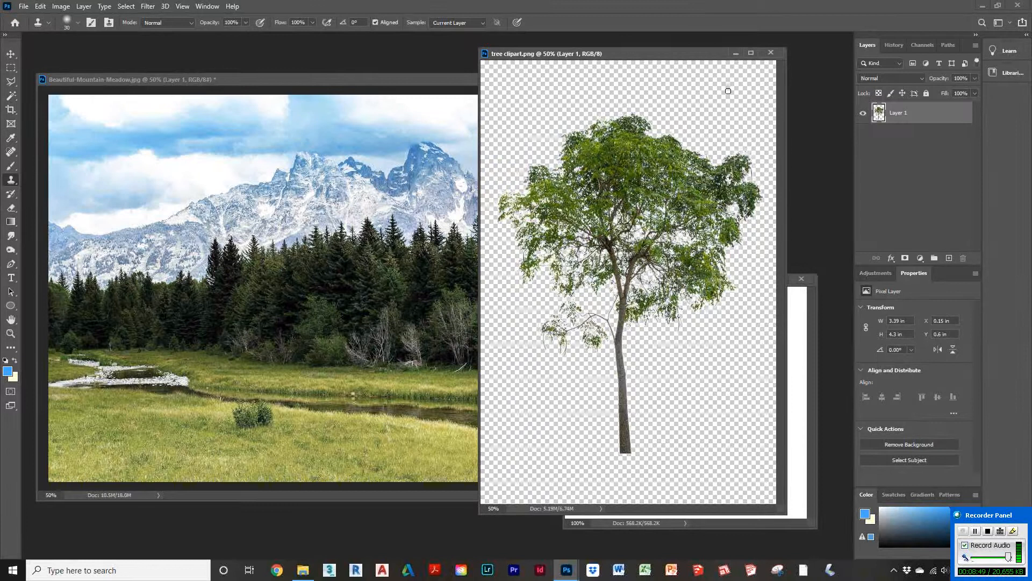
left_click(737, 53)
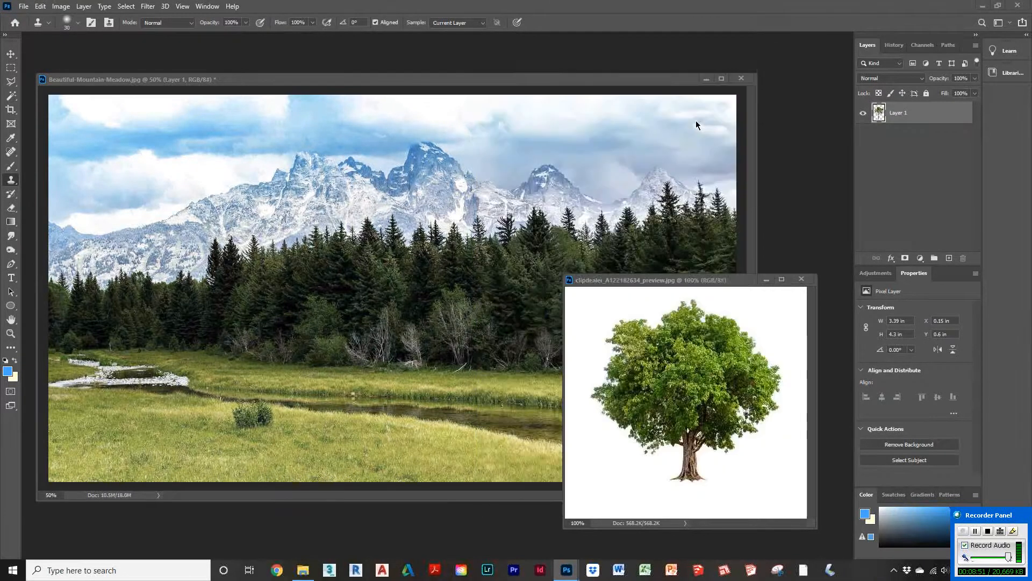
left_click_drag(739, 285, 743, 260)
left_click(13, 55)
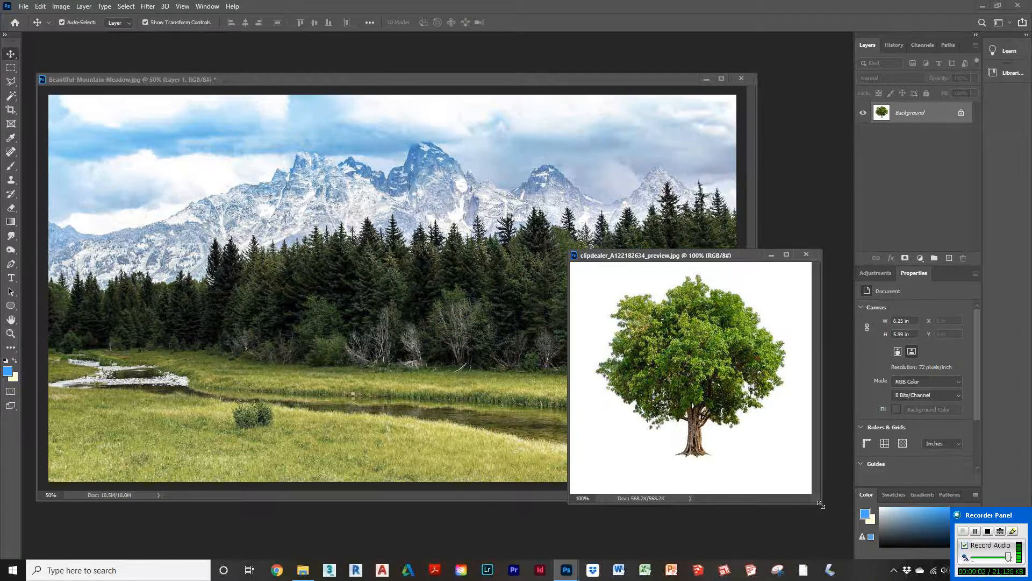
left_click_drag(821, 504, 832, 538)
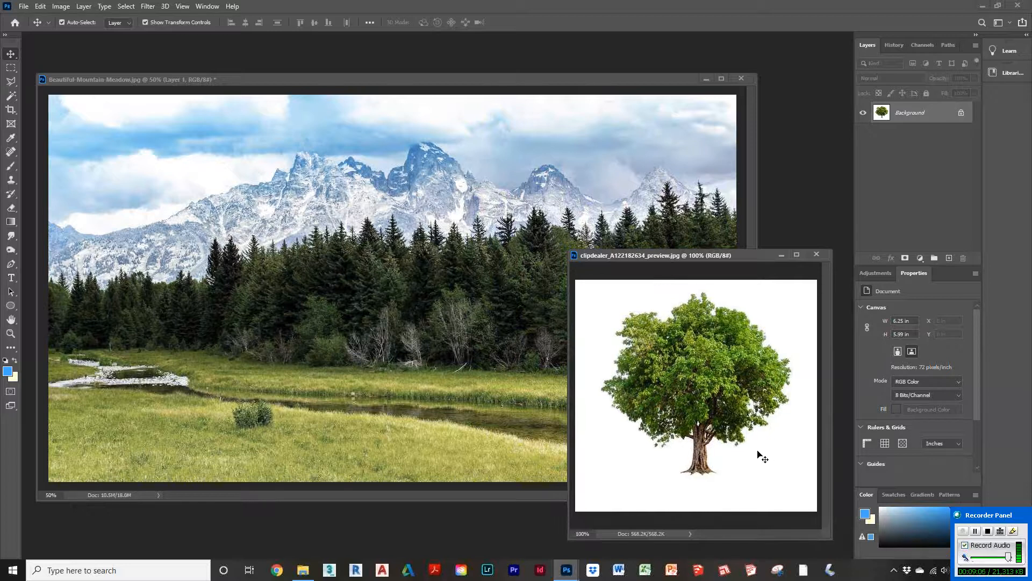
Step: Select the white background of the clipdealer tree image with the Magic Wand, Contiguous turned off
key("w")
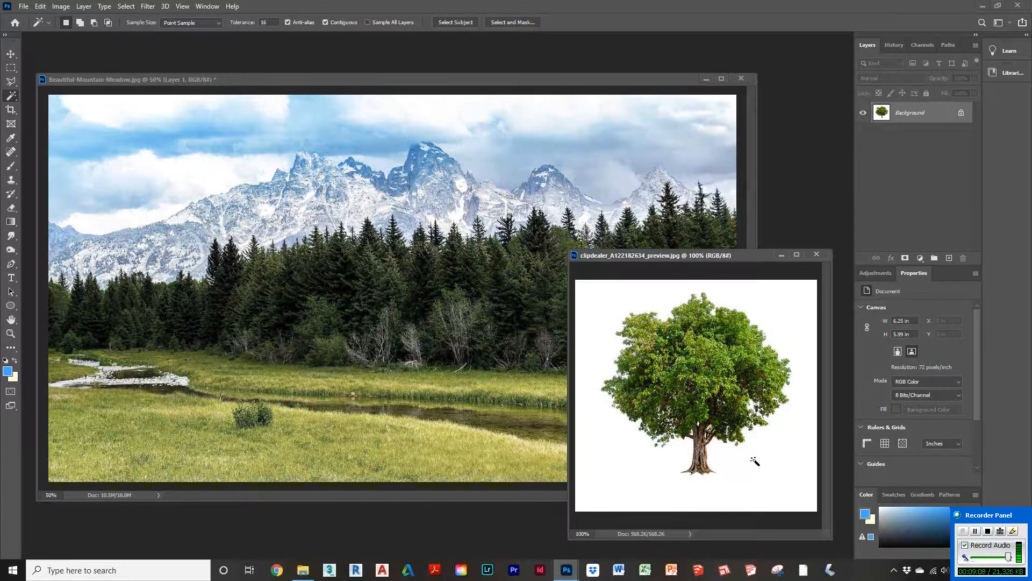
left_click(326, 23)
left_click(601, 303)
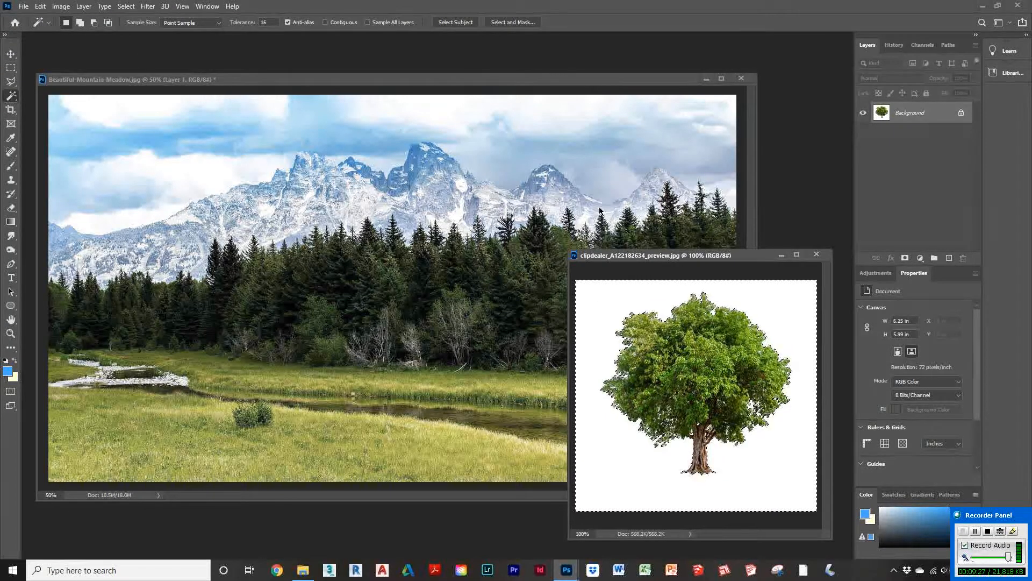
key("ctrl+d")
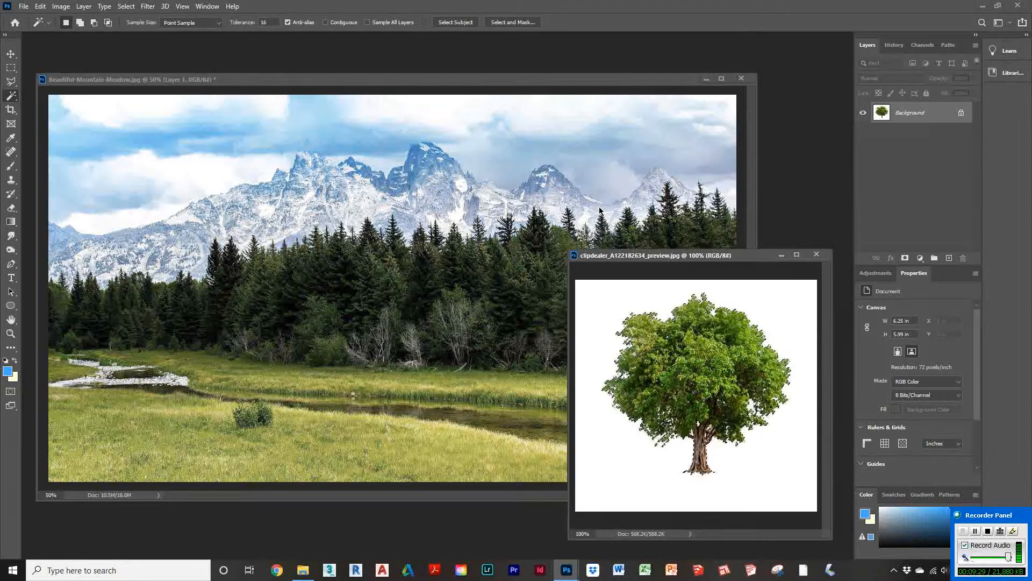
left_click(795, 342)
left_click(126, 6)
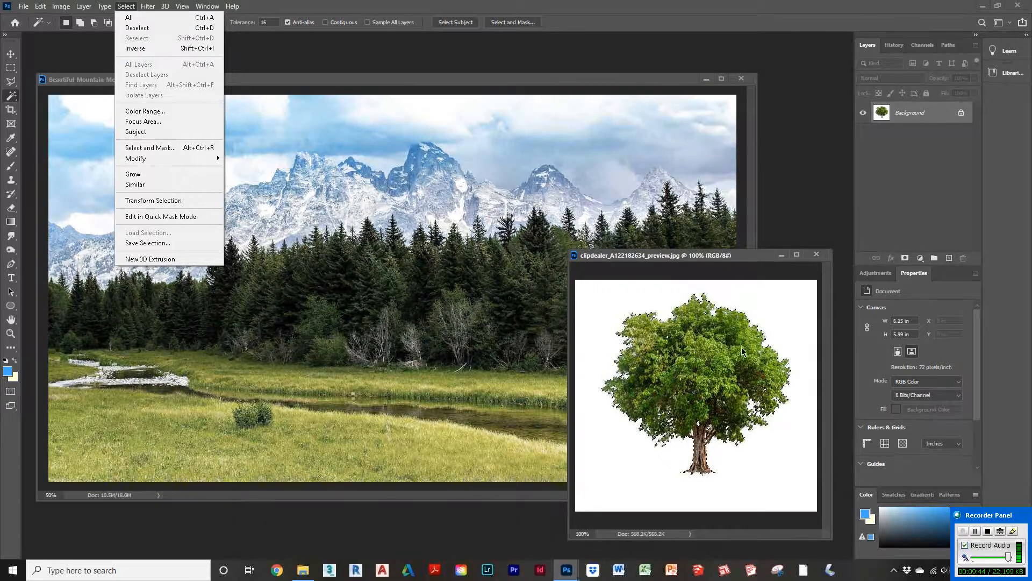
left_click(756, 261)
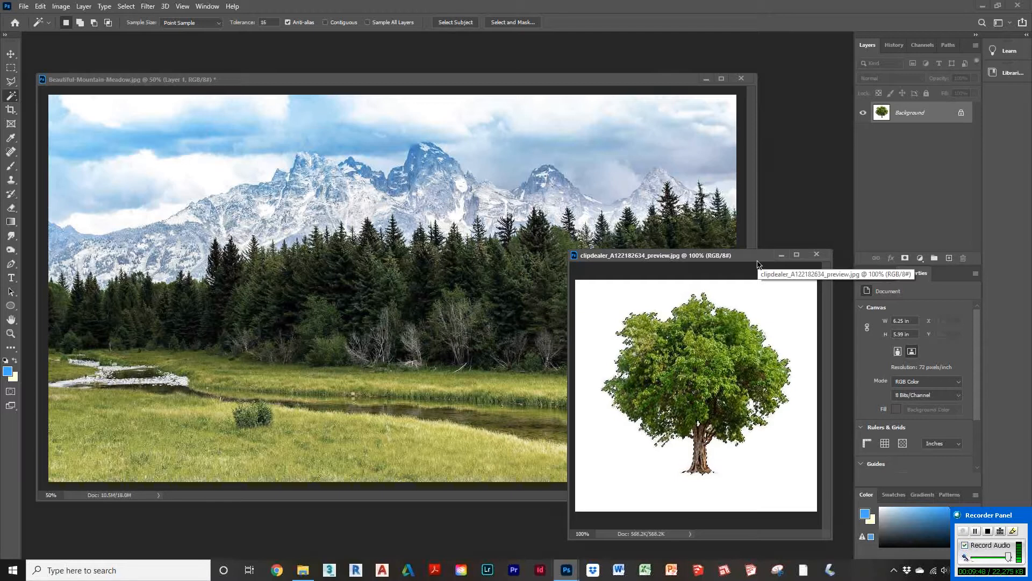
Step: Paste the tree into the meadow photo, enlarge it to about 16.75 in wide and place it at the left edge
left_click(415, 86)
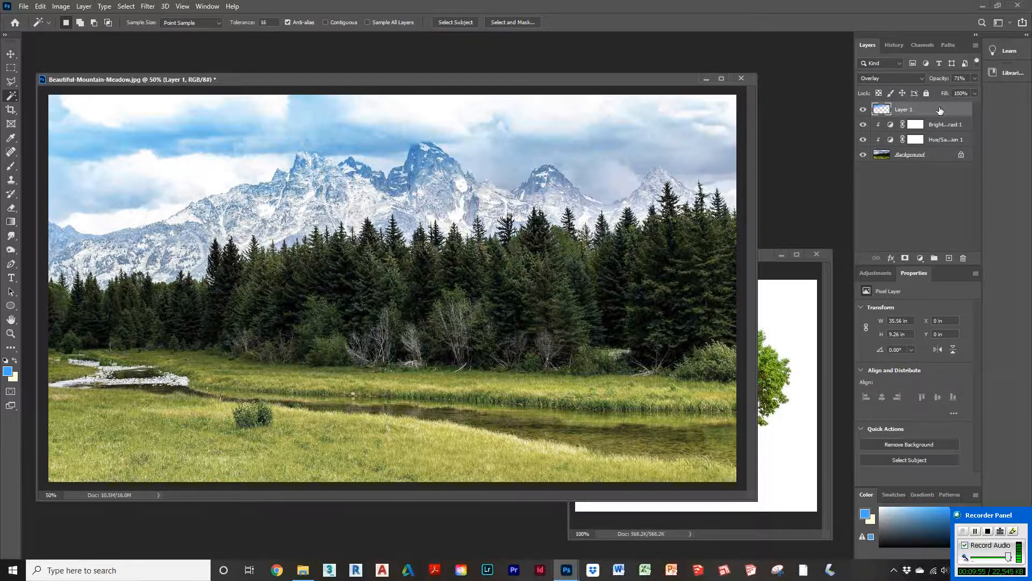
key("ctrl+v")
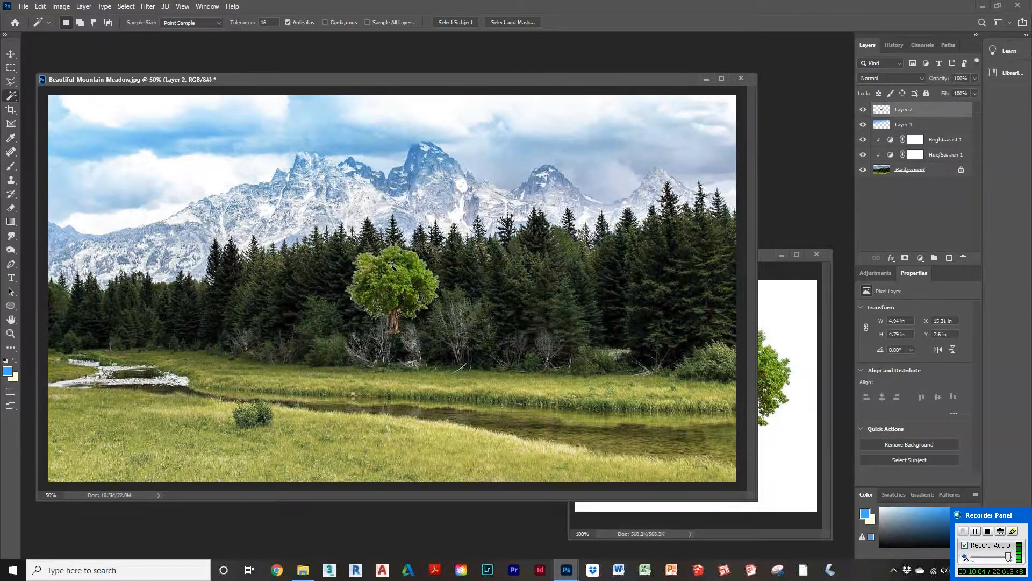
key("v")
left_click_drag(396, 276, 109, 399)
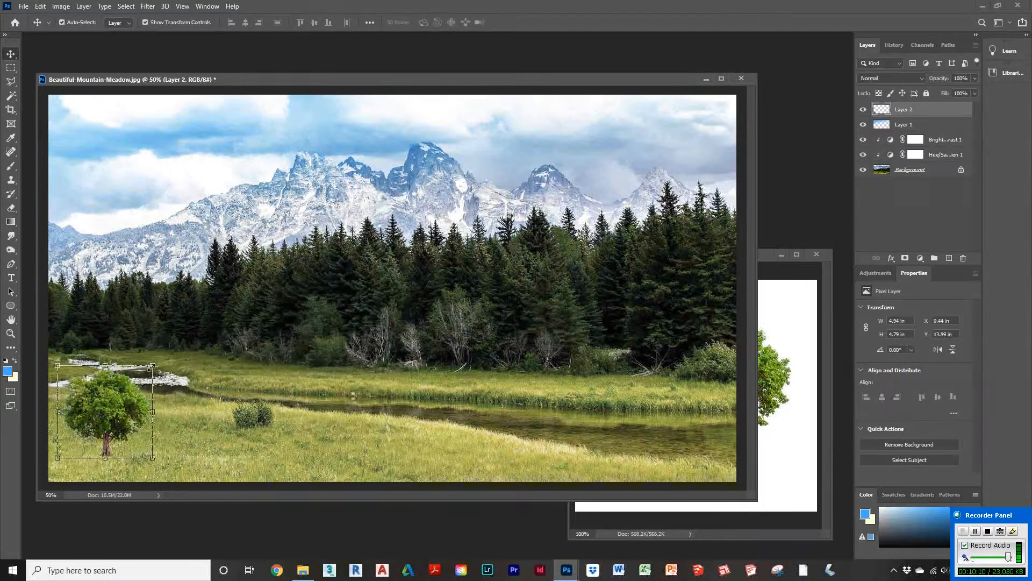
left_click_drag(152, 366, 235, 264)
left_click_drag(261, 223, 362, 126)
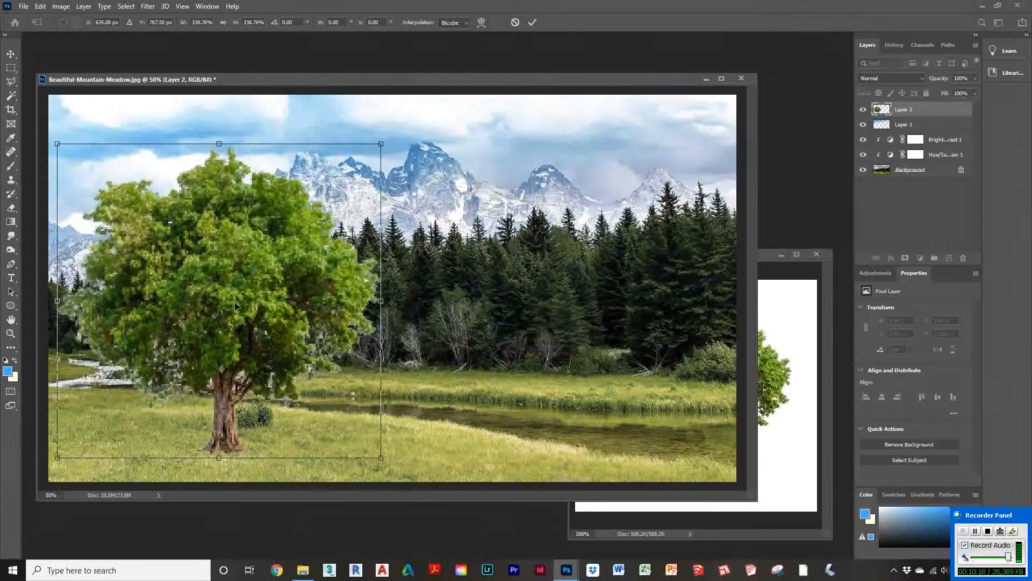
left_click_drag(248, 308, 119, 306)
key("Return")
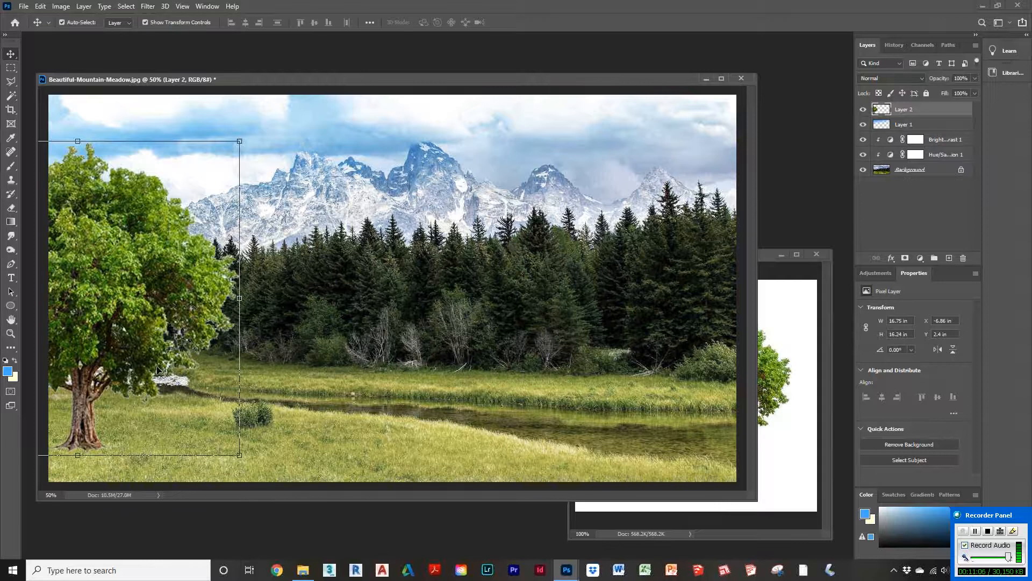
Step: Try selecting the tree layer's transparent area with the Magic Wand at tolerance 32
left_click(11, 97)
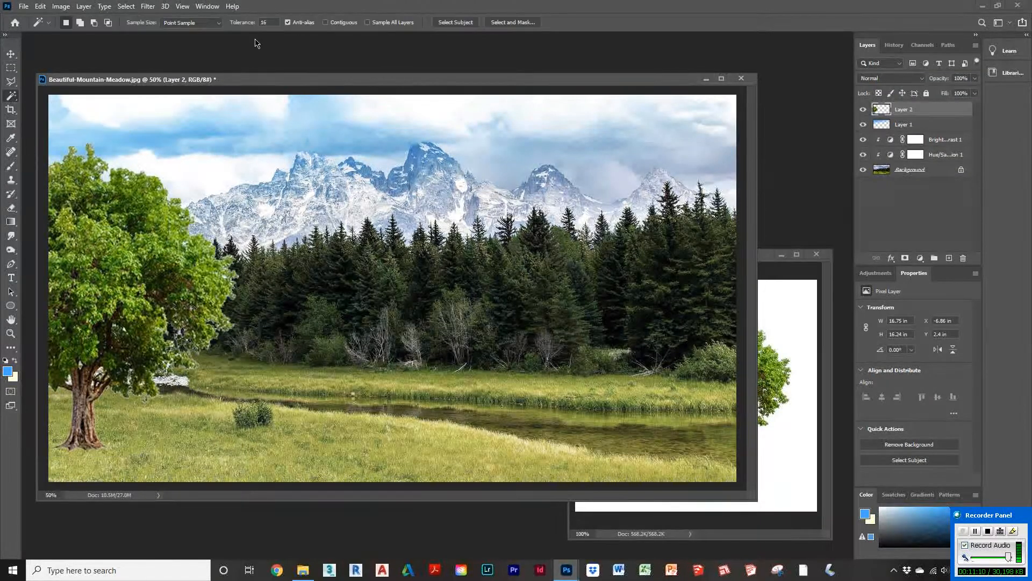
left_click(265, 23)
type("32")
left_click(238, 217)
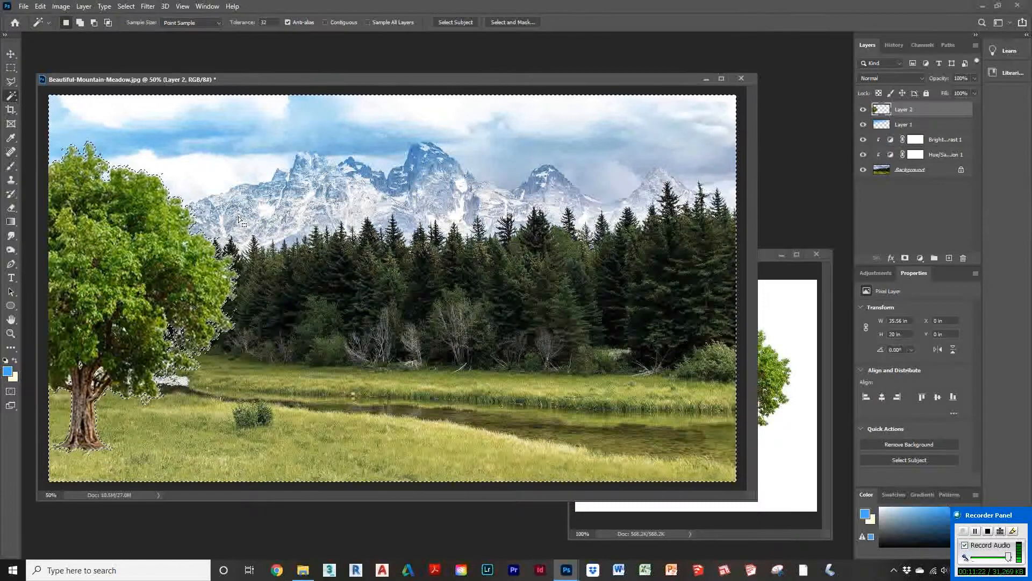
key("ctrl+d")
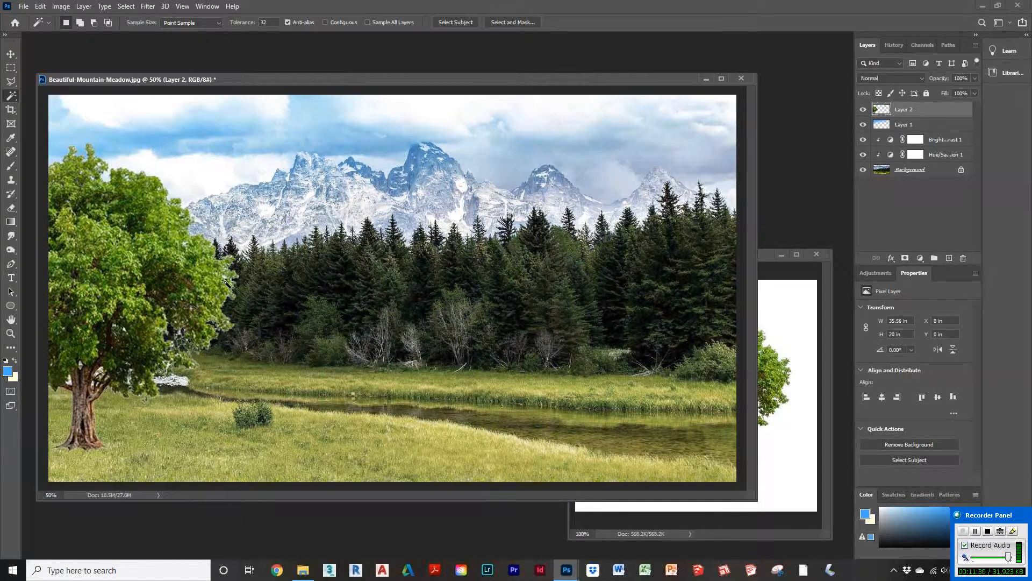
key("ctrl+d")
Step: Set the Magic Wand tolerance to 64 and test-select the tree layer's transparent area
left_click(269, 22)
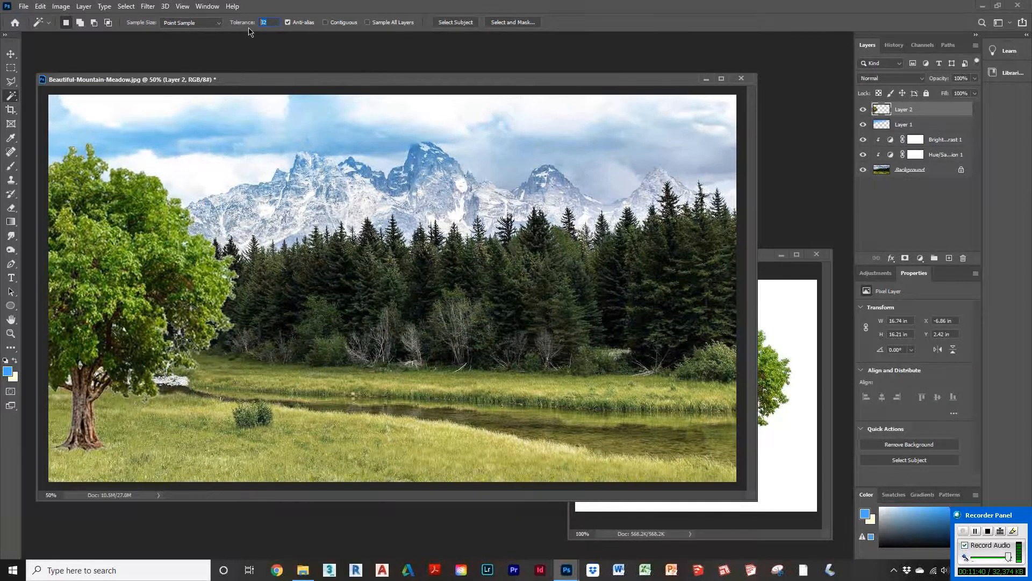
left_click(261, 200)
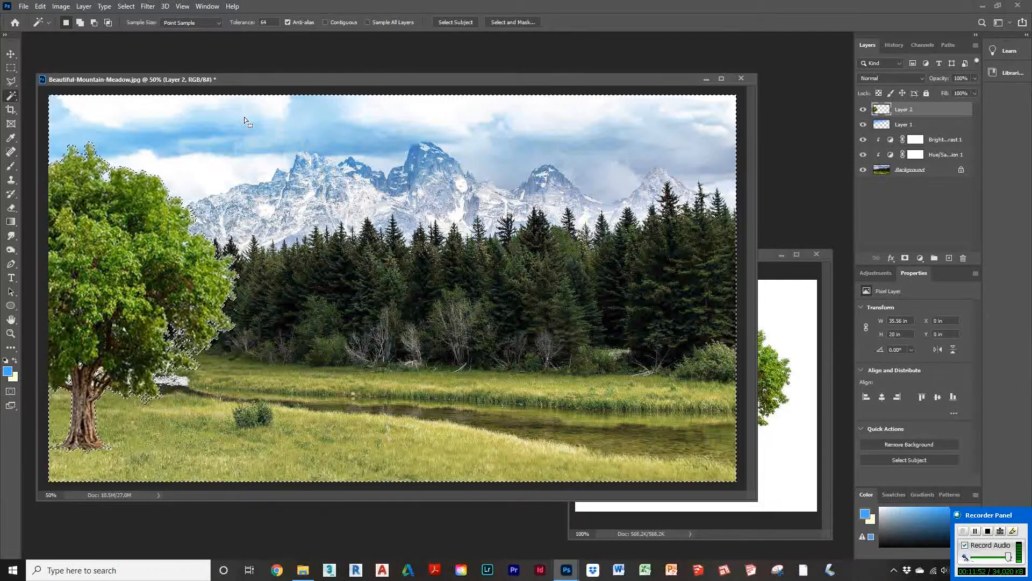
key("ctrl+d")
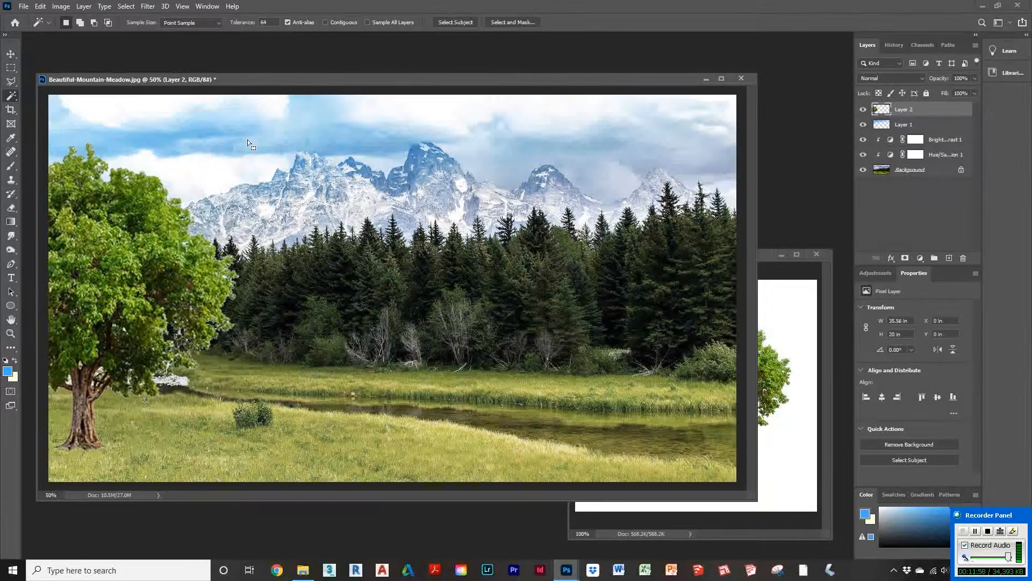
left_click(259, 214)
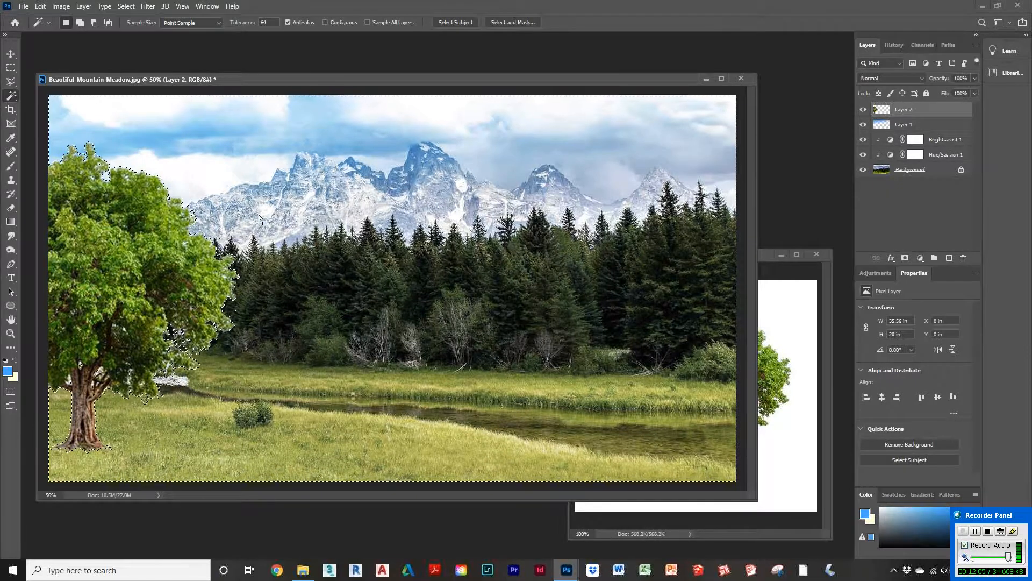
key("ctrl+d")
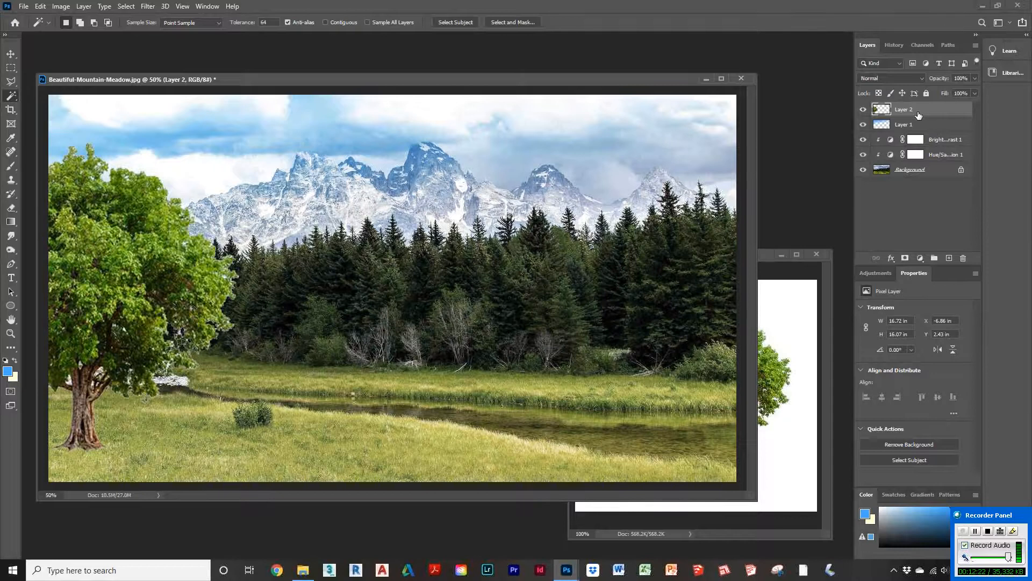
Step: Apply Unsharp Mask to the tree layer with Amount 105%, Radius 3.0 pixels and Threshold 0 levels
left_click(148, 7)
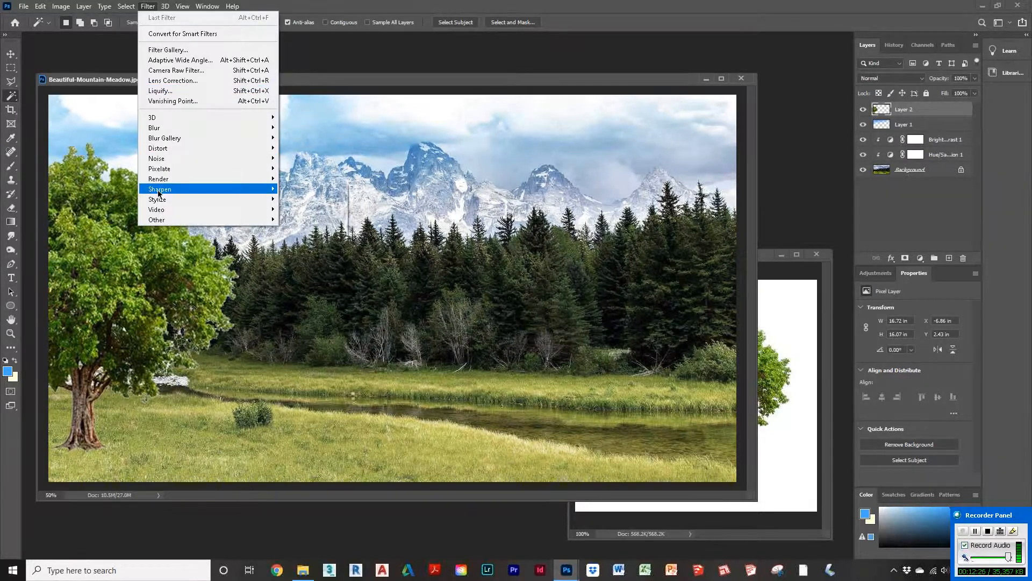
mouse_move(159, 193)
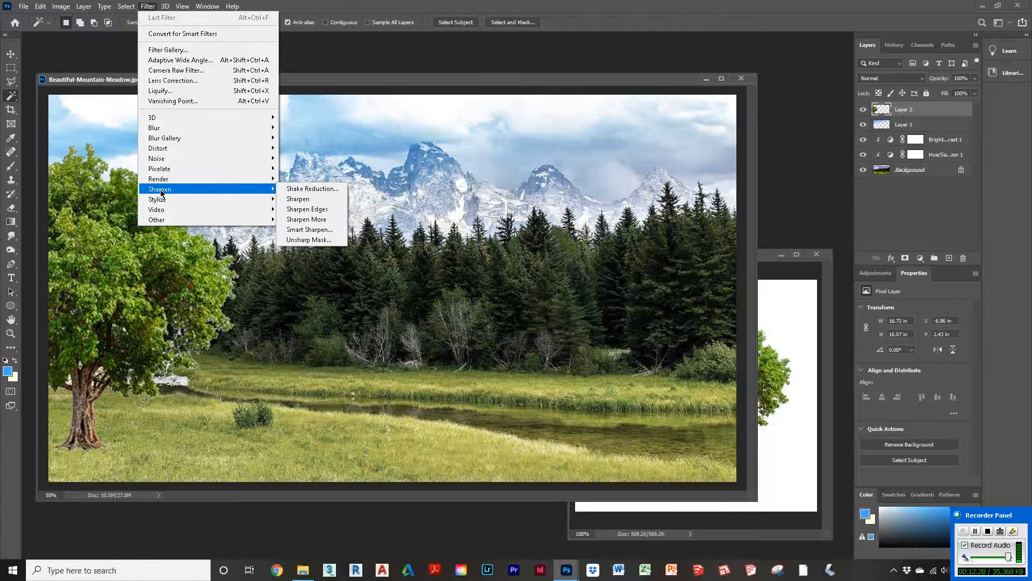
left_click(315, 241)
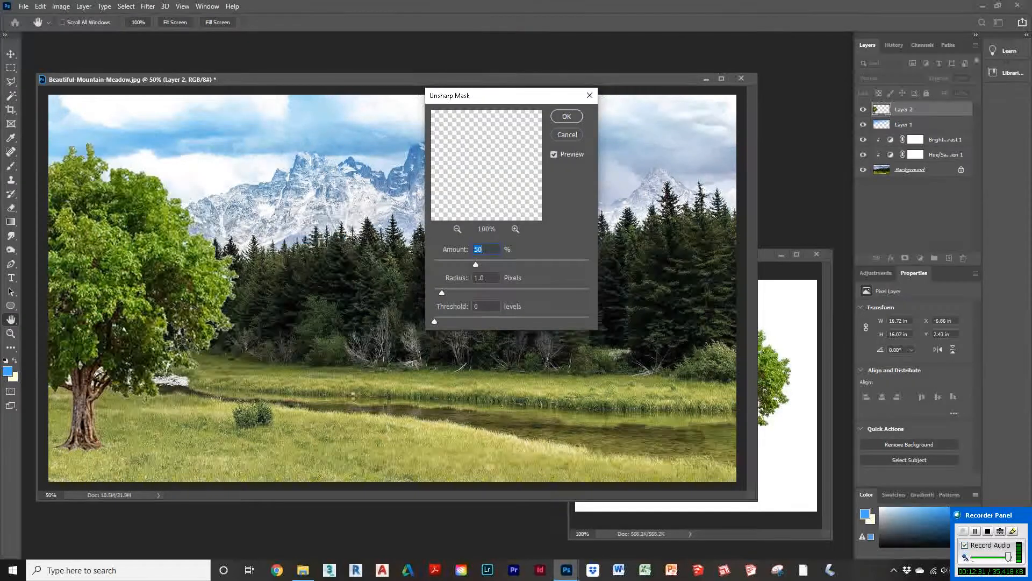
left_click(457, 229)
left_click(456, 230)
left_click(457, 229)
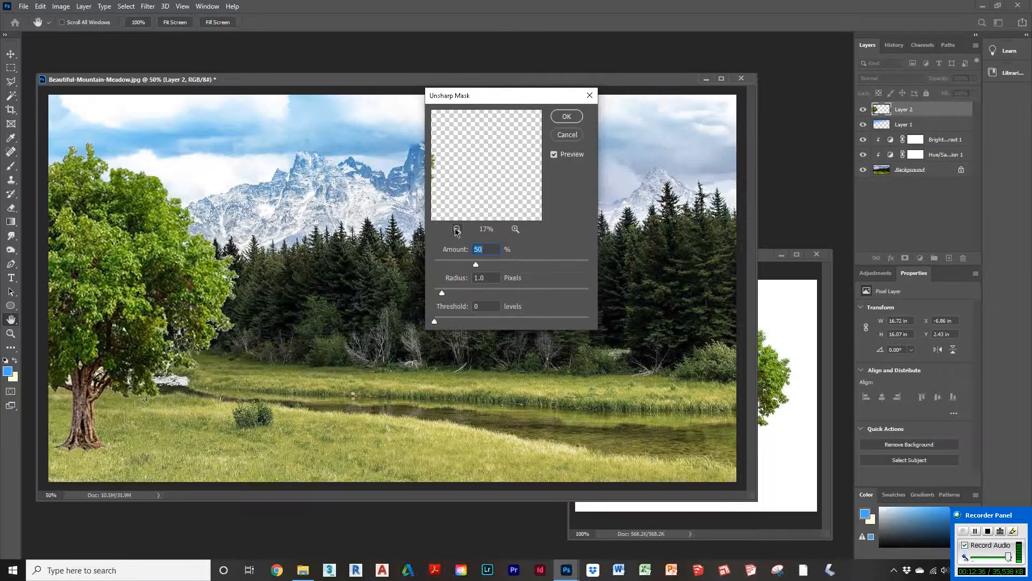
left_click_drag(453, 186, 530, 181)
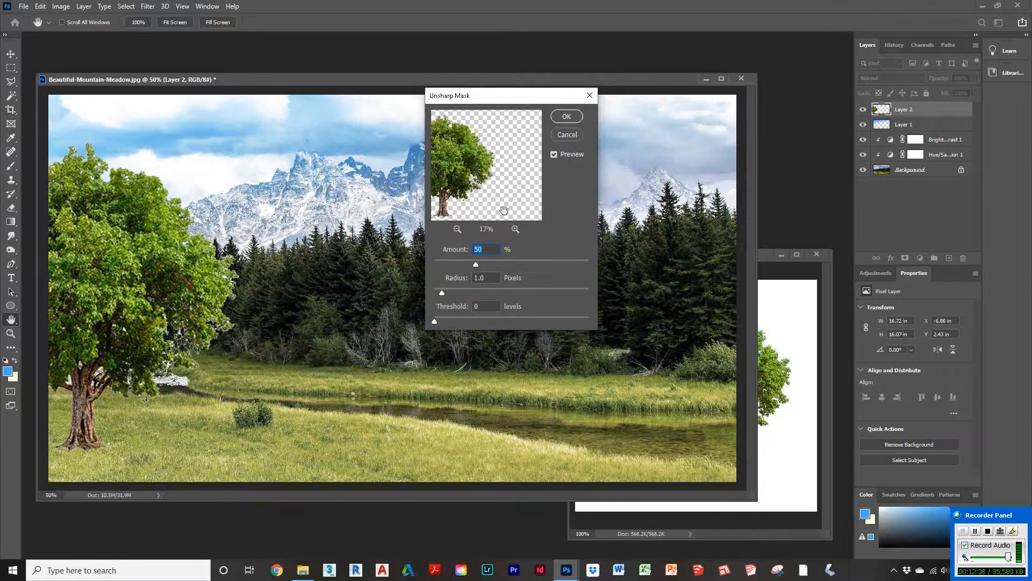
left_click(515, 229)
left_click(515, 229)
left_click(515, 229)
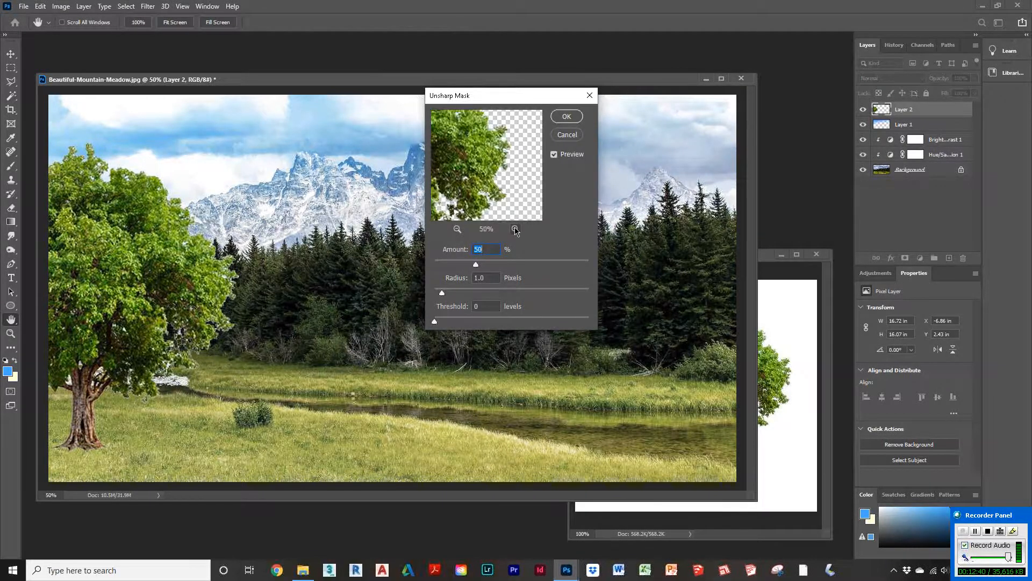
left_click(515, 229)
left_click_drag(486, 186, 525, 138)
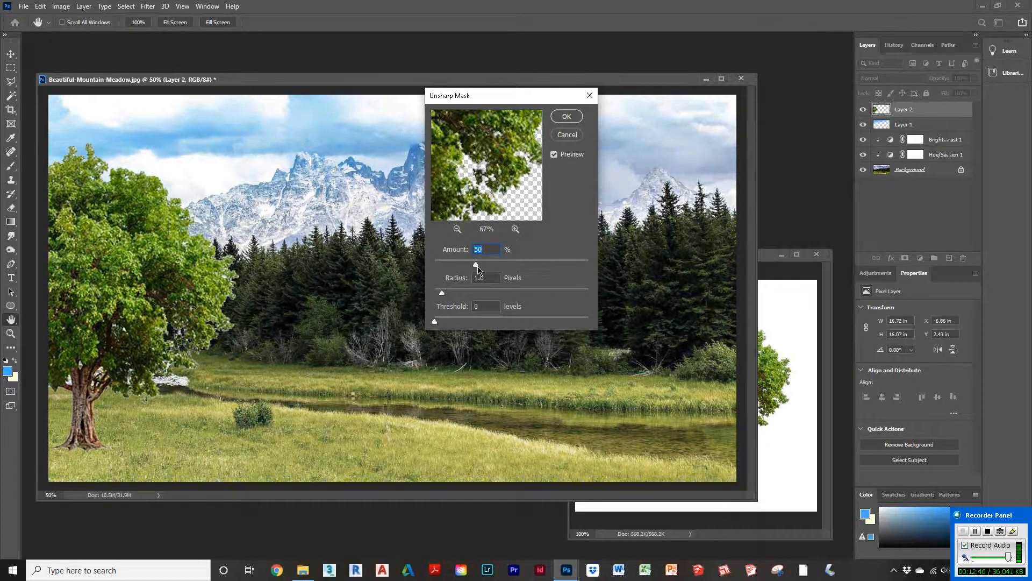
left_click_drag(442, 293, 442, 325)
left_click_drag(477, 265, 515, 265)
type("105")
left_click_drag(446, 293, 440, 325)
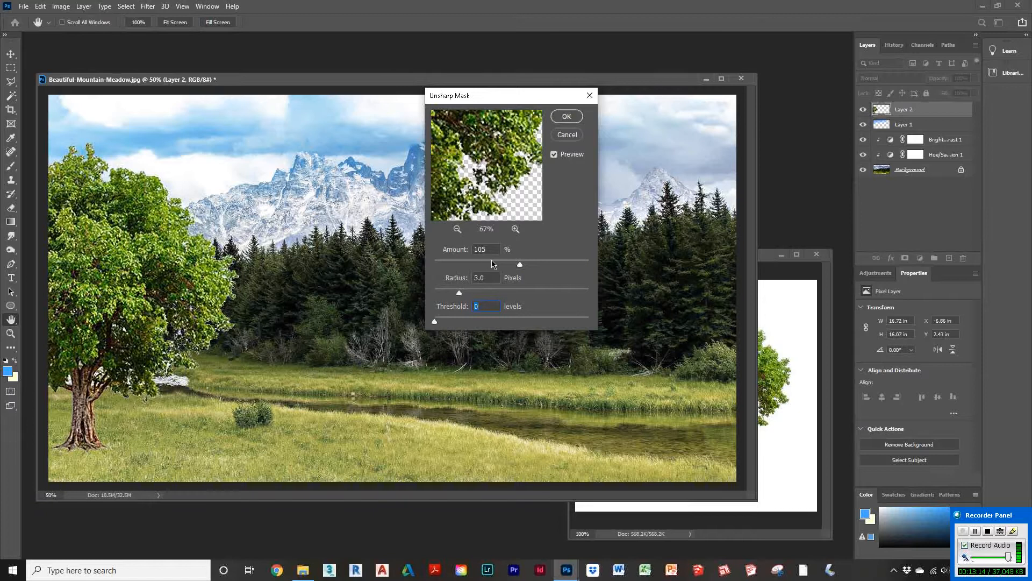
left_click(570, 116)
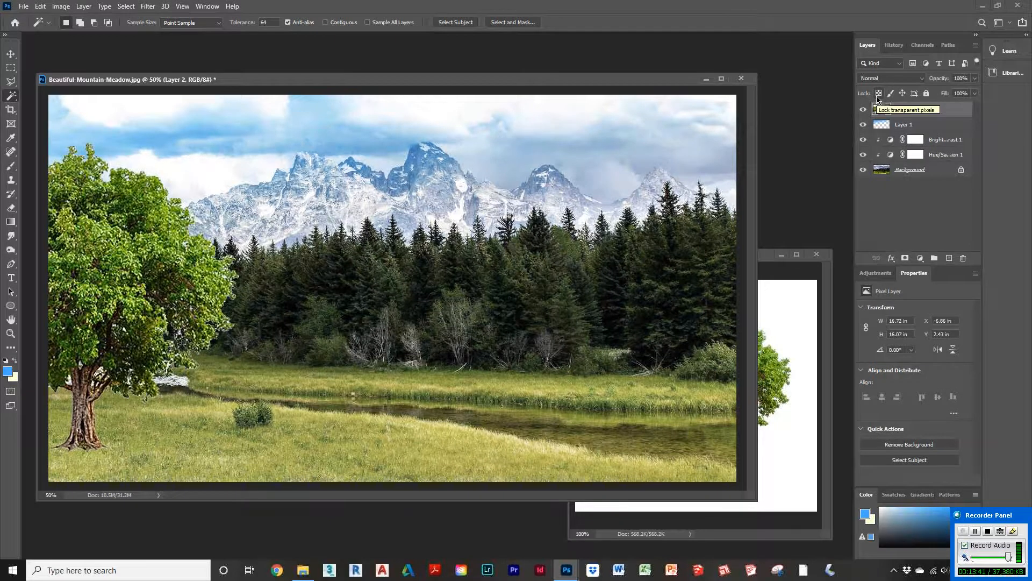
Step: Select only the tree by inverting its empty area, add 15.36% Gaussian monochromatic noise, then deselect
left_click(428, 172)
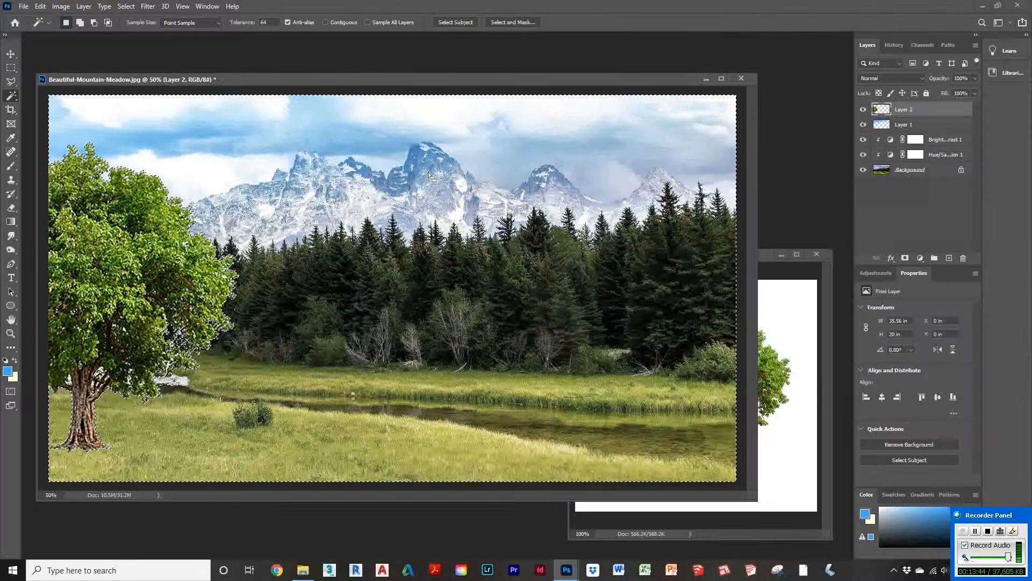
key("ctrl+shift+i")
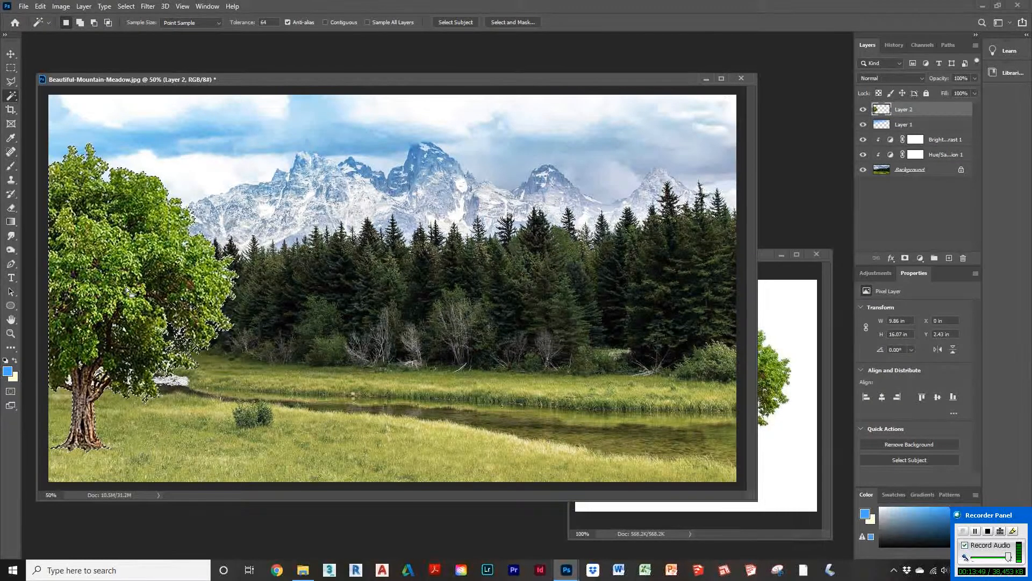
left_click(154, 7)
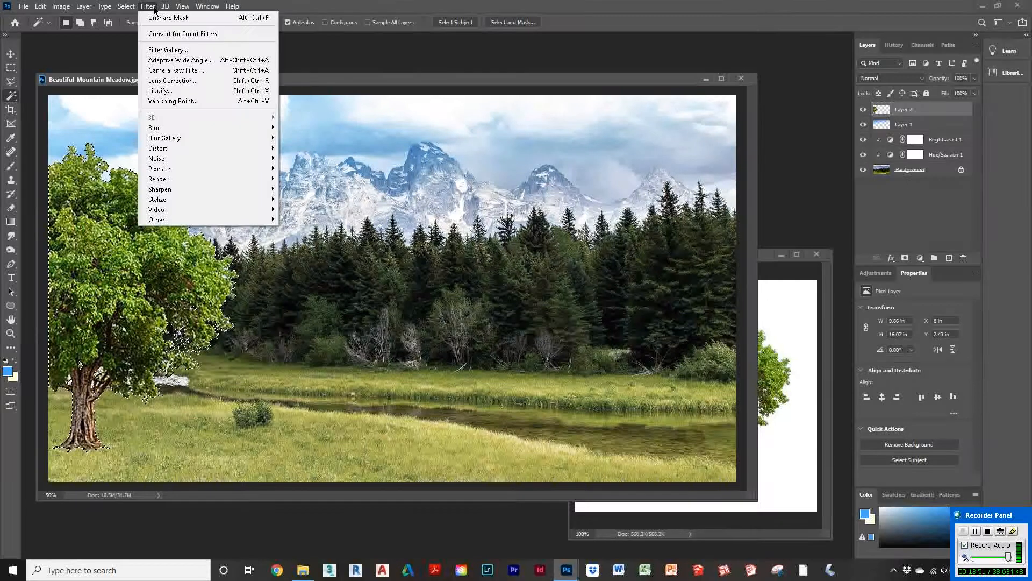
mouse_move(166, 162)
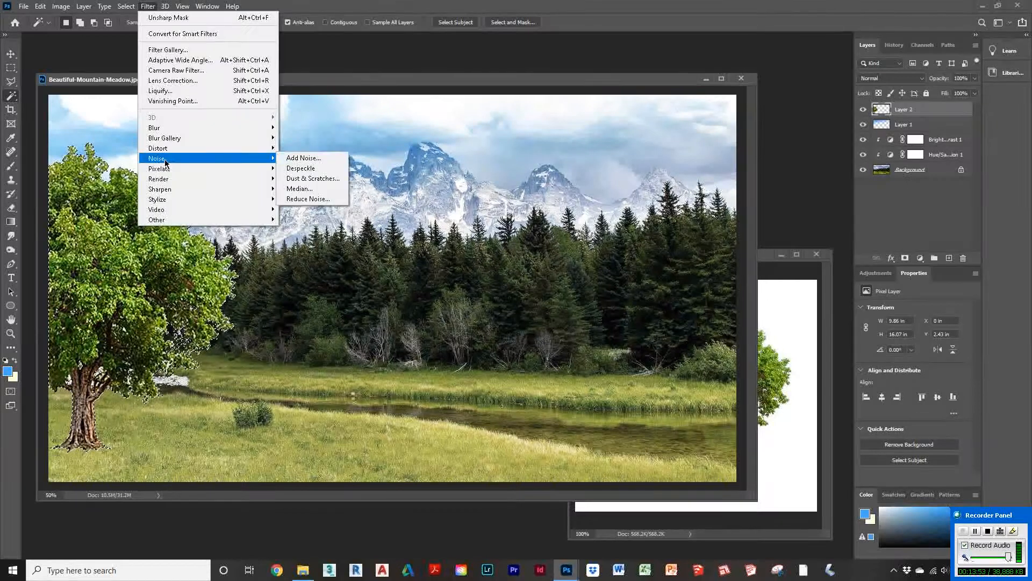
left_click(325, 157)
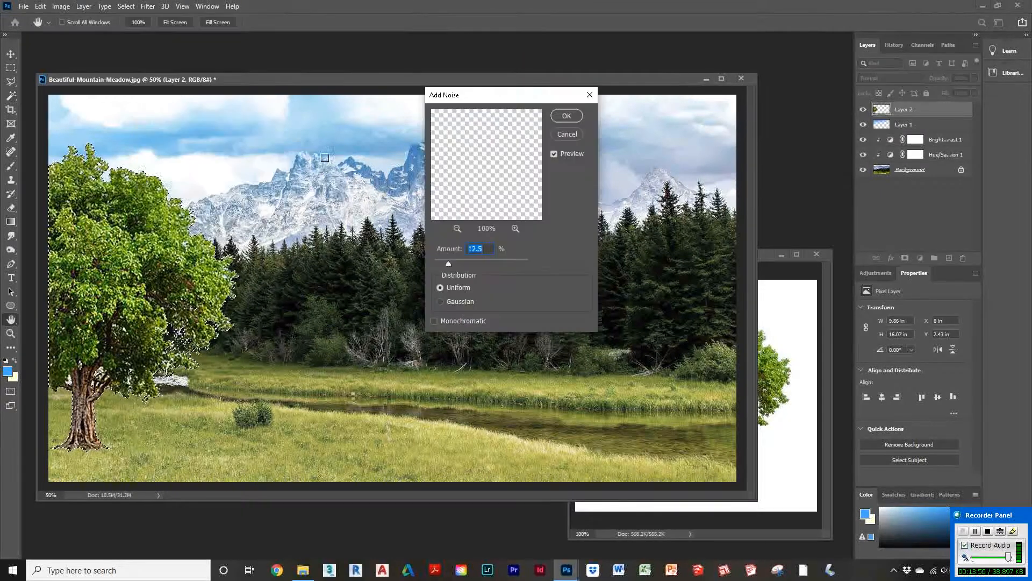
left_click(458, 229)
left_click(457, 229)
left_click(457, 229)
left_click(458, 229)
left_click(458, 229)
left_click(458, 229)
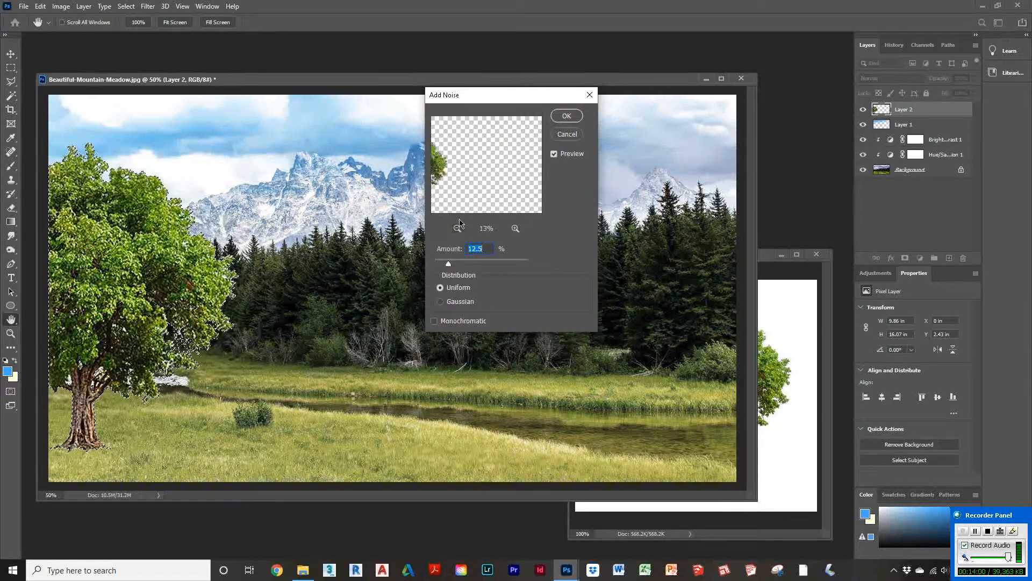
left_click(515, 229)
left_click(515, 229)
left_click(515, 229)
left_click(515, 229)
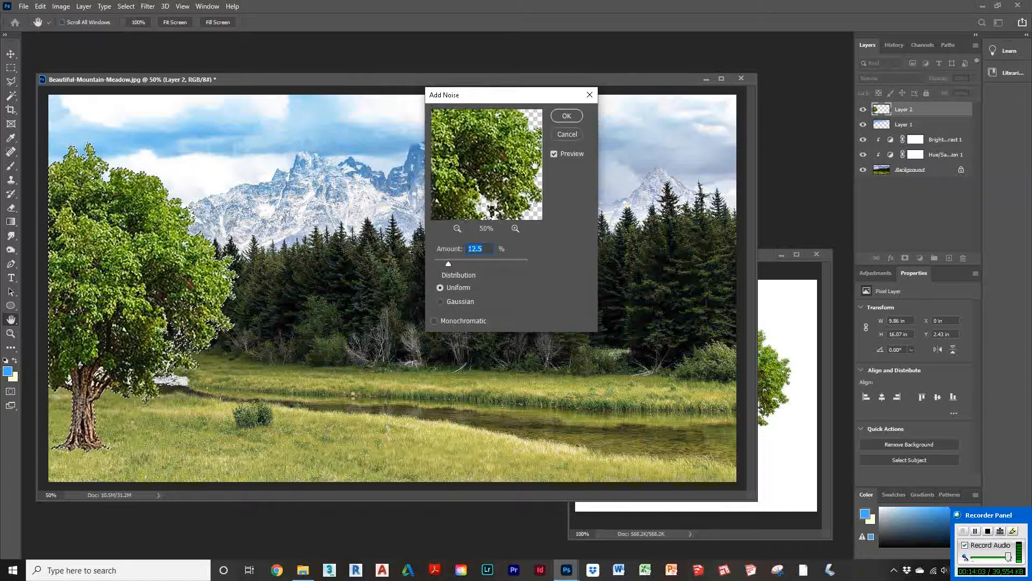
left_click_drag(534, 165, 505, 172)
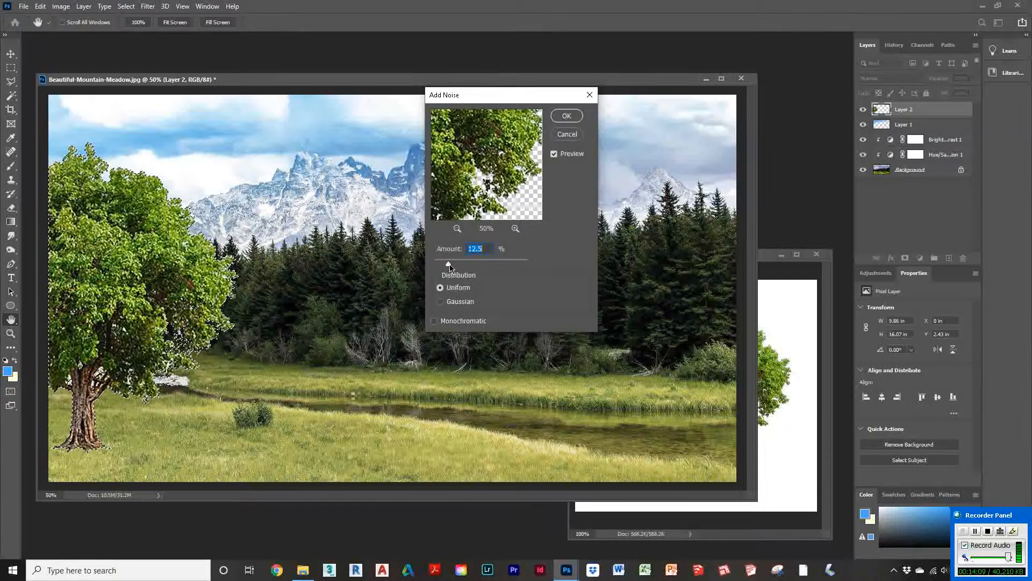
left_click_drag(450, 268, 485, 270)
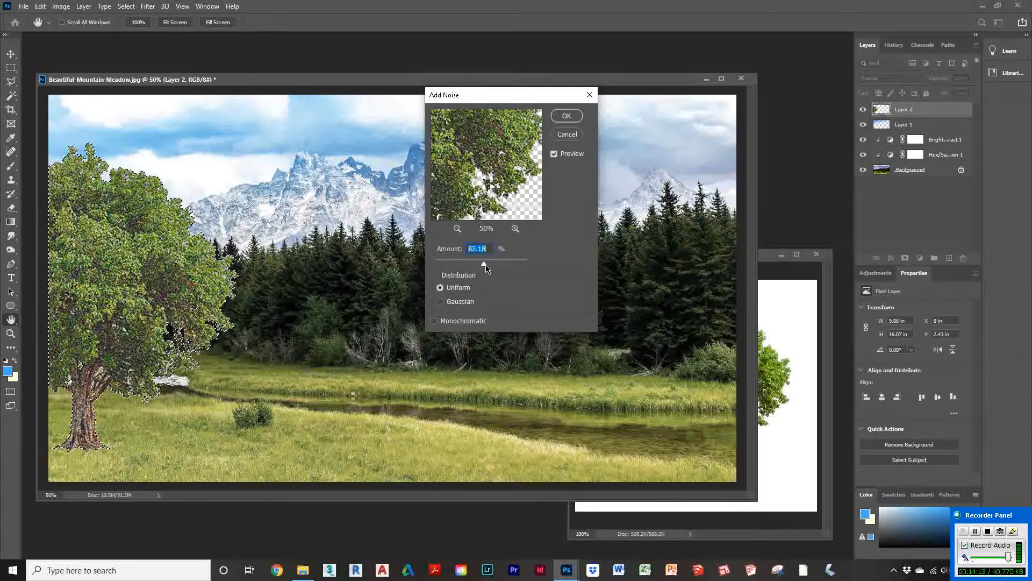
left_click_drag(484, 265, 488, 266)
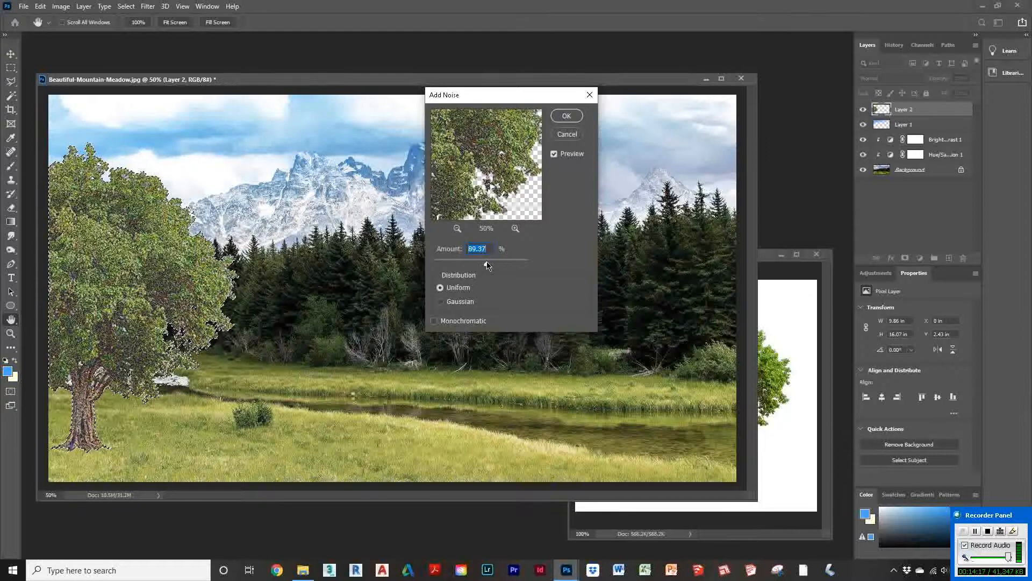
left_click(441, 303)
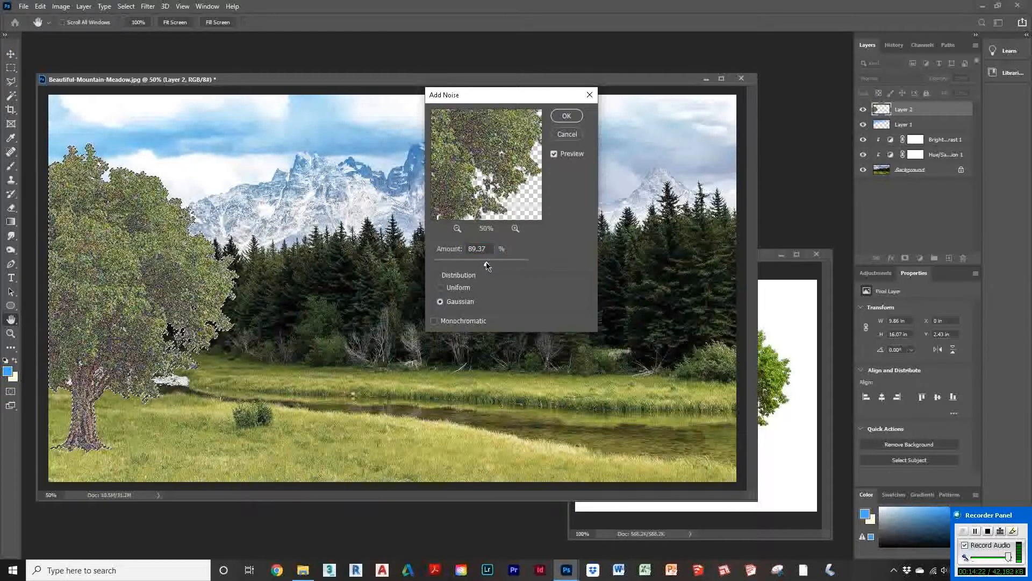
left_click(434, 321)
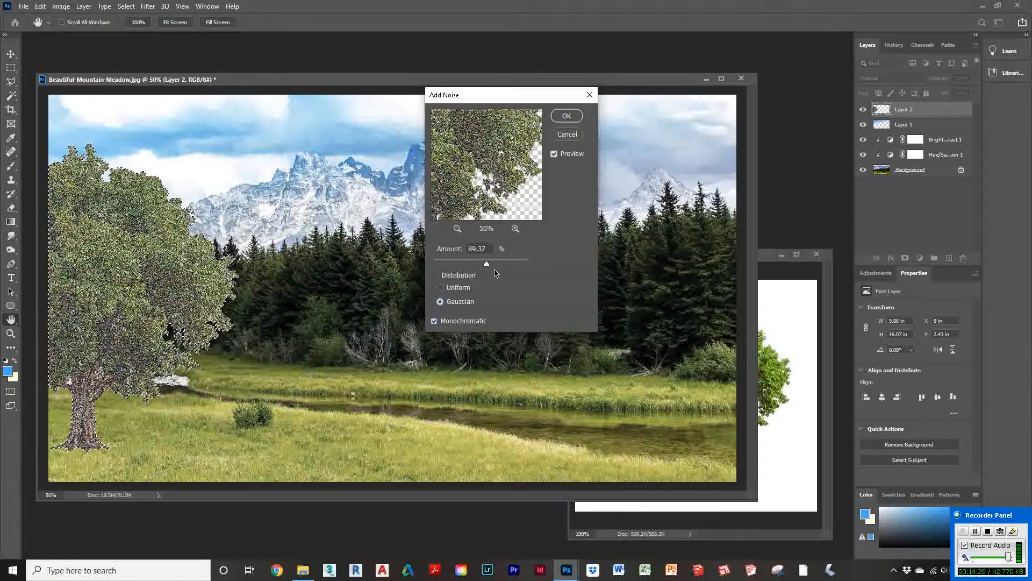
left_click_drag(484, 267, 451, 266)
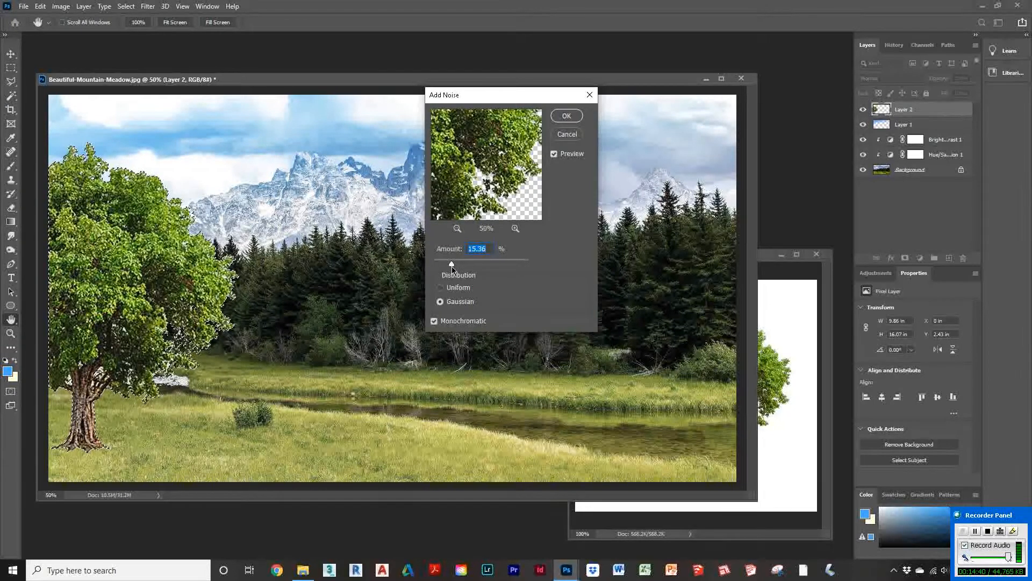
left_click(566, 116)
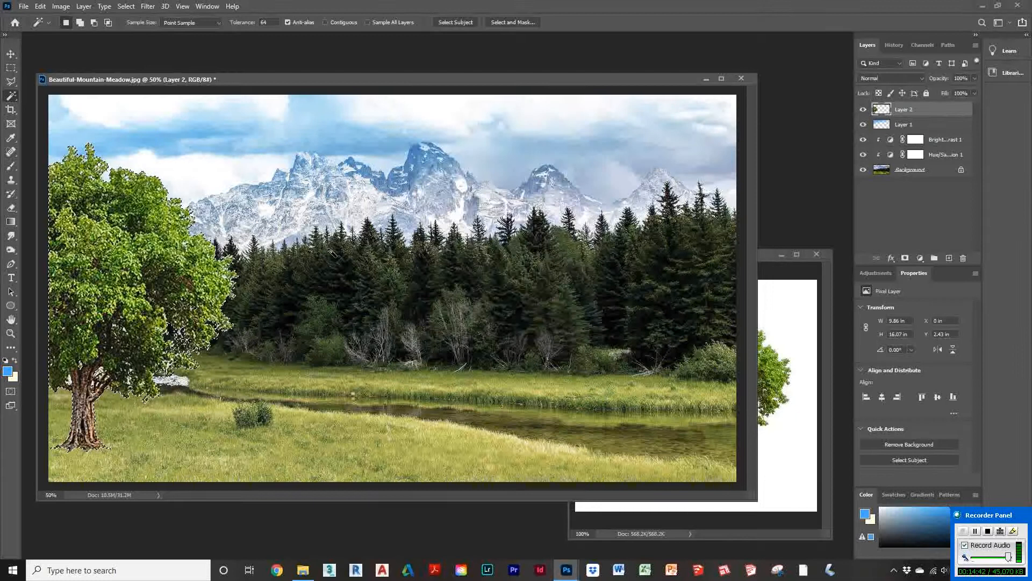
key("ctrl+d")
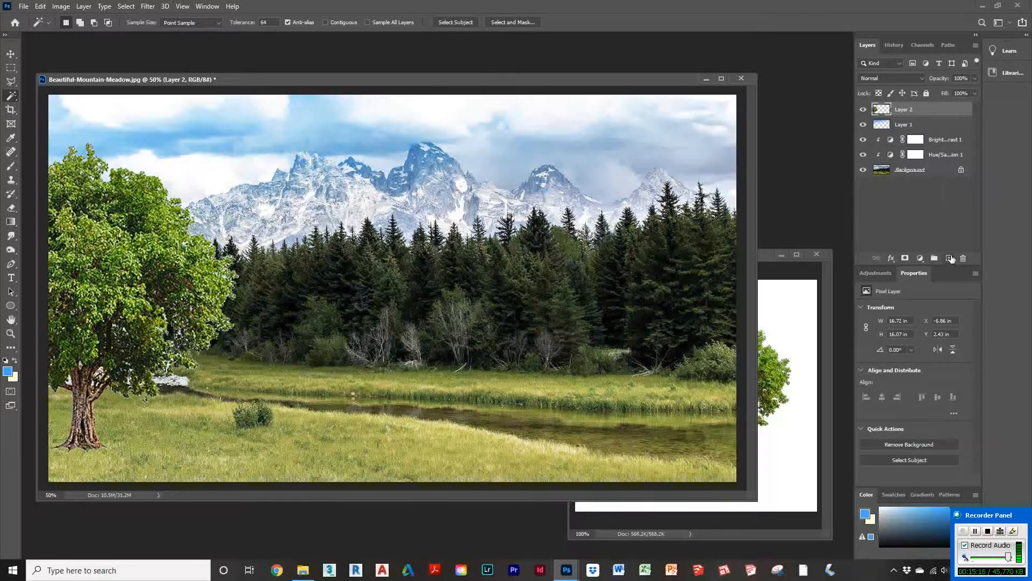
Step: Add a new empty layer and move it directly beneath the tree layer
left_click(950, 258)
left_click_drag(919, 110, 919, 131)
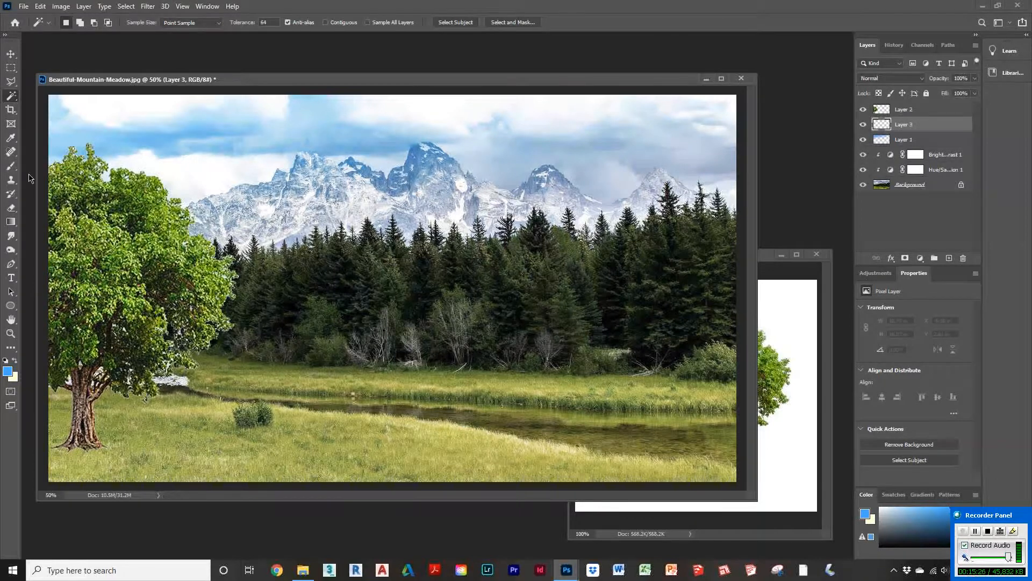
Step: Paint a soft black ground shadow under the tree trunk on the new layer with a flattened 322 px brush at 24% opacity
left_click(11, 165)
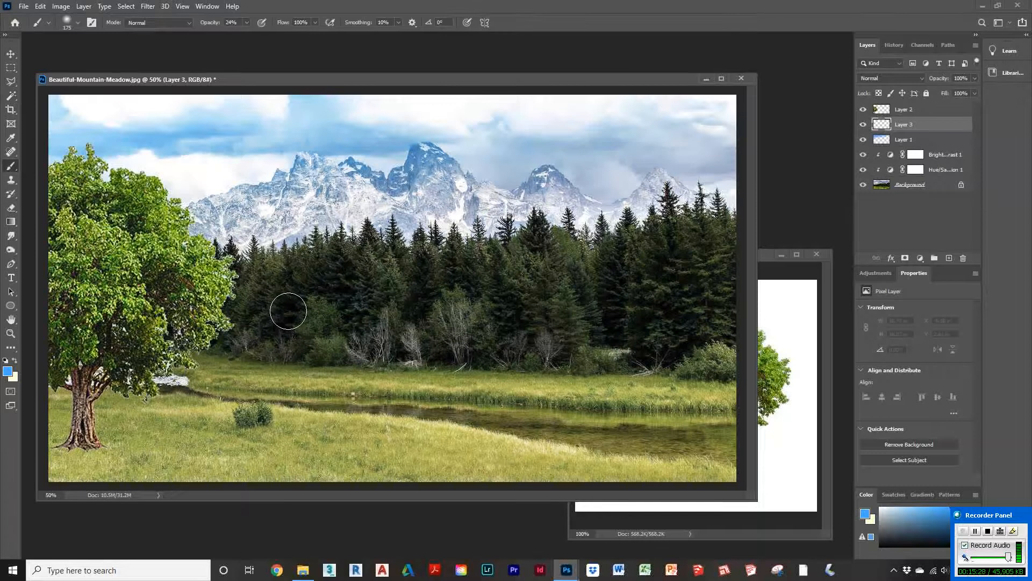
left_click(289, 303, "alt")
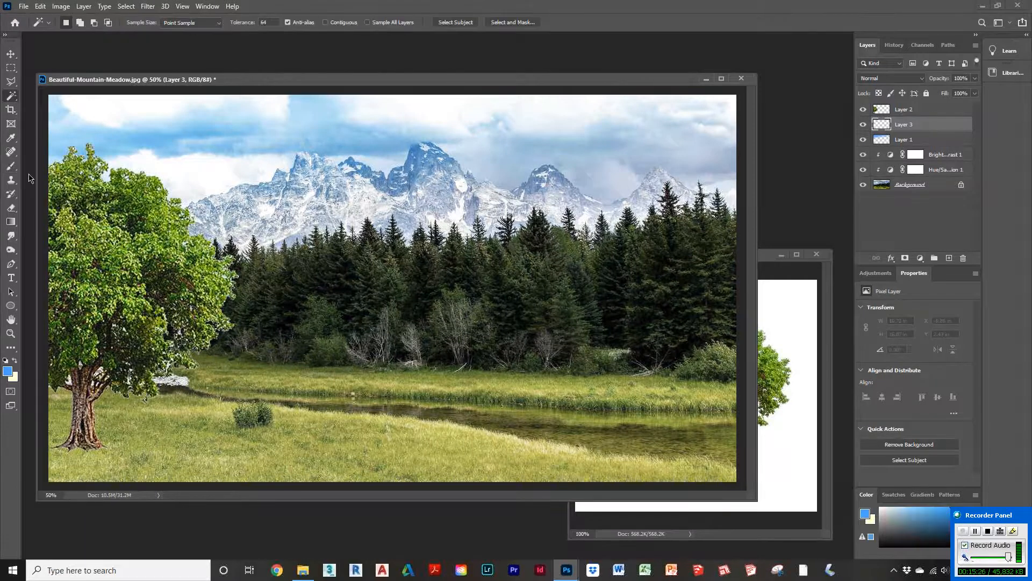
left_click(190, 24)
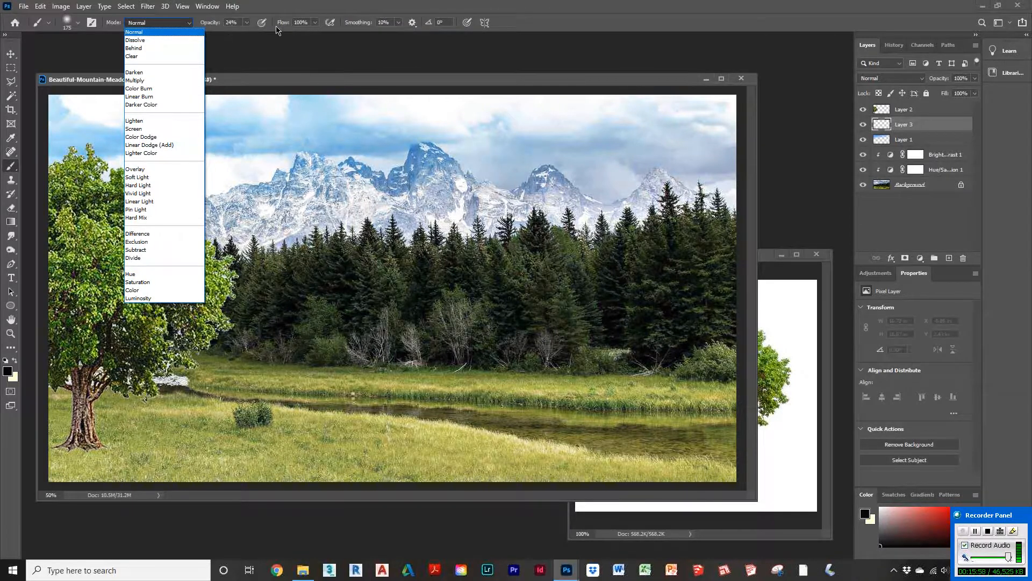
left_click(39, 26)
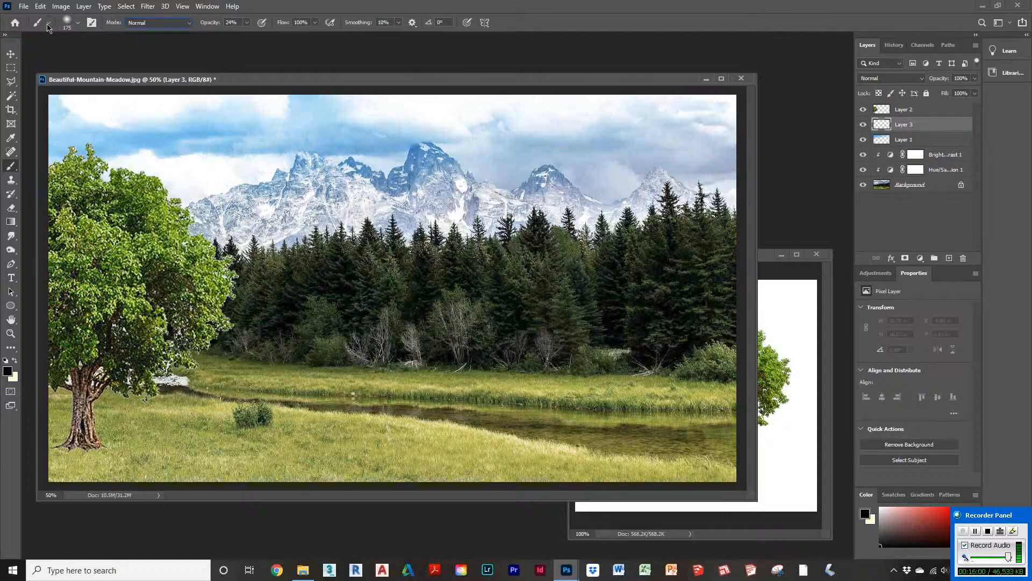
left_click(48, 24)
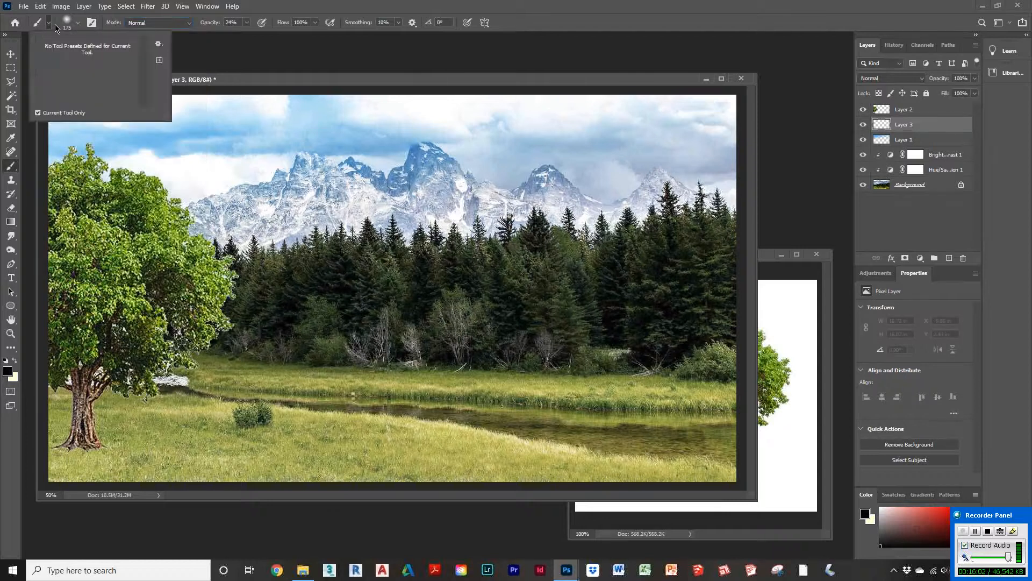
left_click(71, 25)
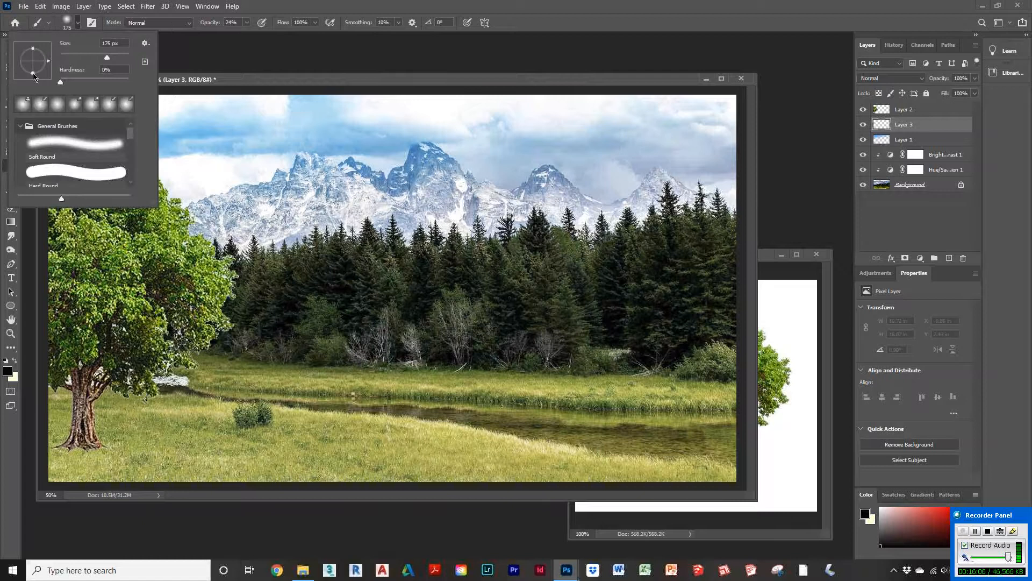
left_click_drag(33, 76, 33, 67)
left_click_drag(110, 58, 115, 58)
left_click(222, 78)
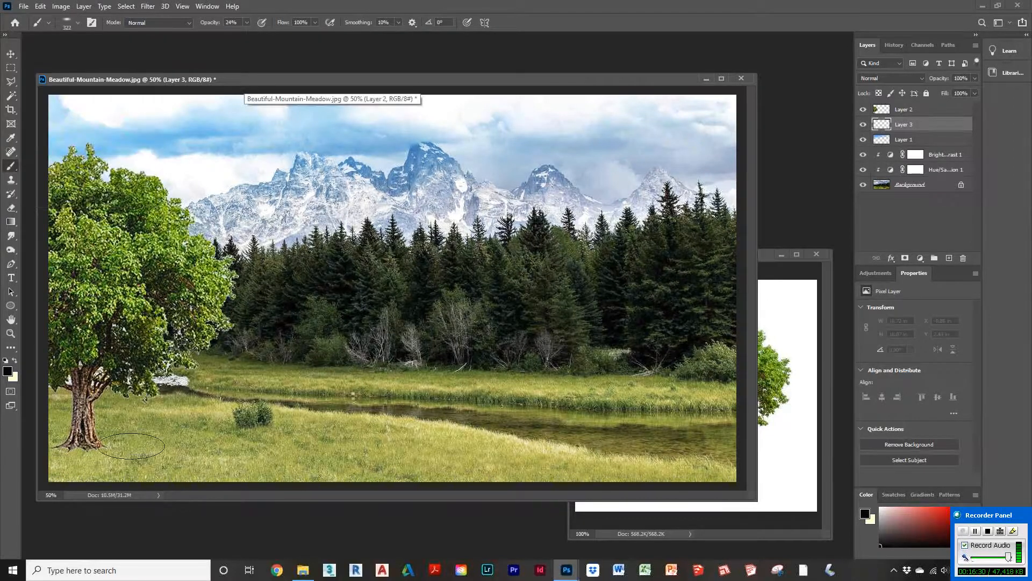
left_click(117, 444)
mouse_move(75, 442)
left_mouse_down()
mouse_move(54, 449)
mouse_move(151, 460)
mouse_move(178, 451)
mouse_move(173, 435)
mouse_move(166, 441)
left_mouse_up()
mouse_move(84, 457)
left_mouse_down()
mouse_move(60, 430)
mouse_move(46, 443)
mouse_move(110, 444)
left_mouse_up()
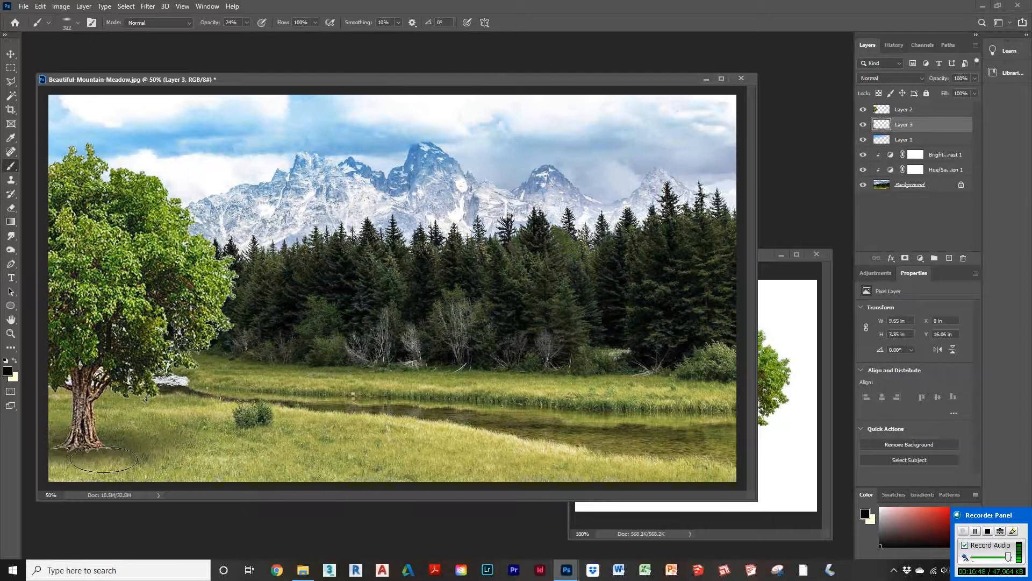
mouse_move(74, 459)
left_mouse_down()
mouse_move(74, 469)
mouse_move(94, 467)
left_mouse_up()
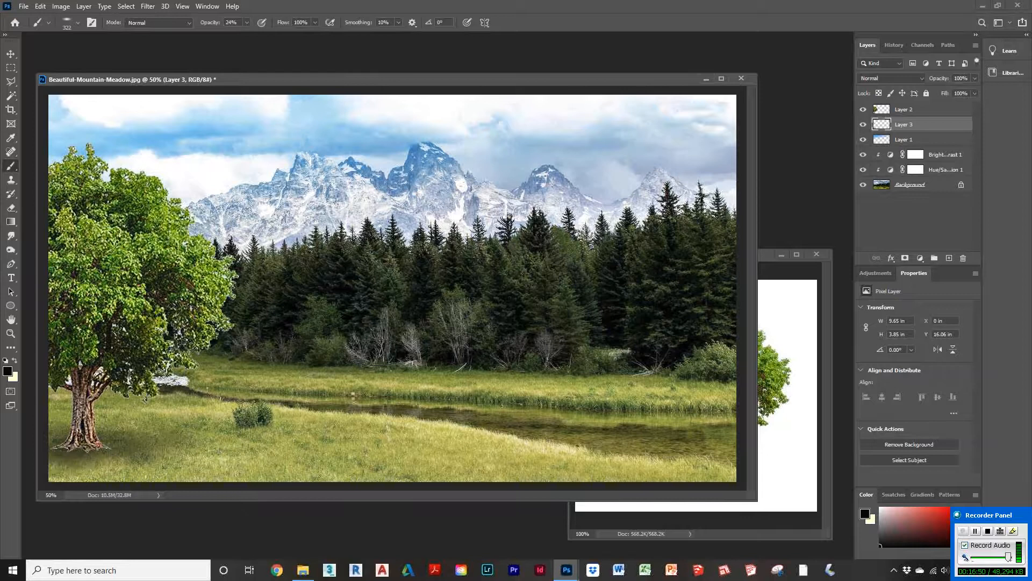
Step: Paint extra shadow over the base of the trunk on the tree layer with the same brush
left_click(903, 111)
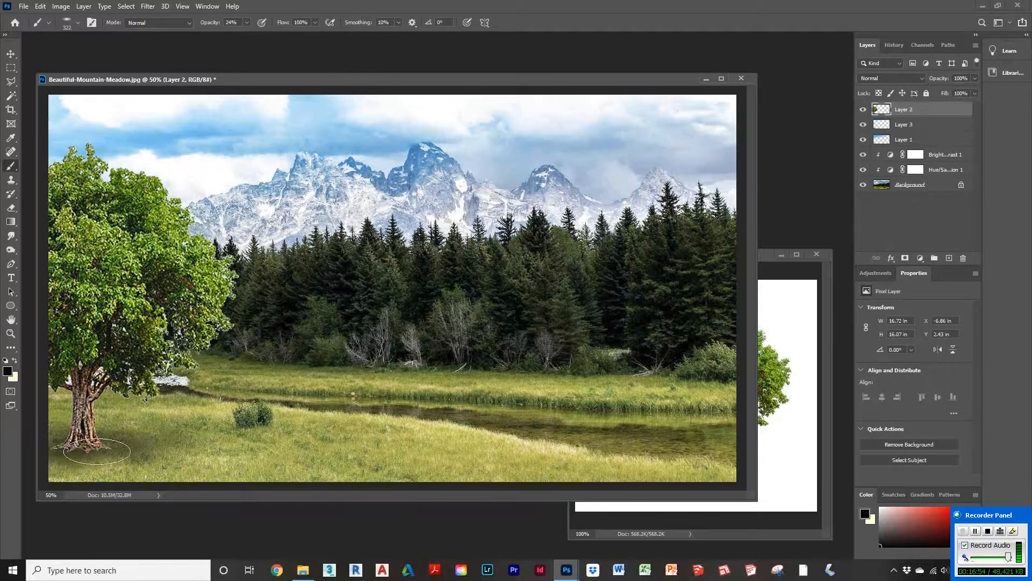
left_click_drag(85, 449, 64, 446)
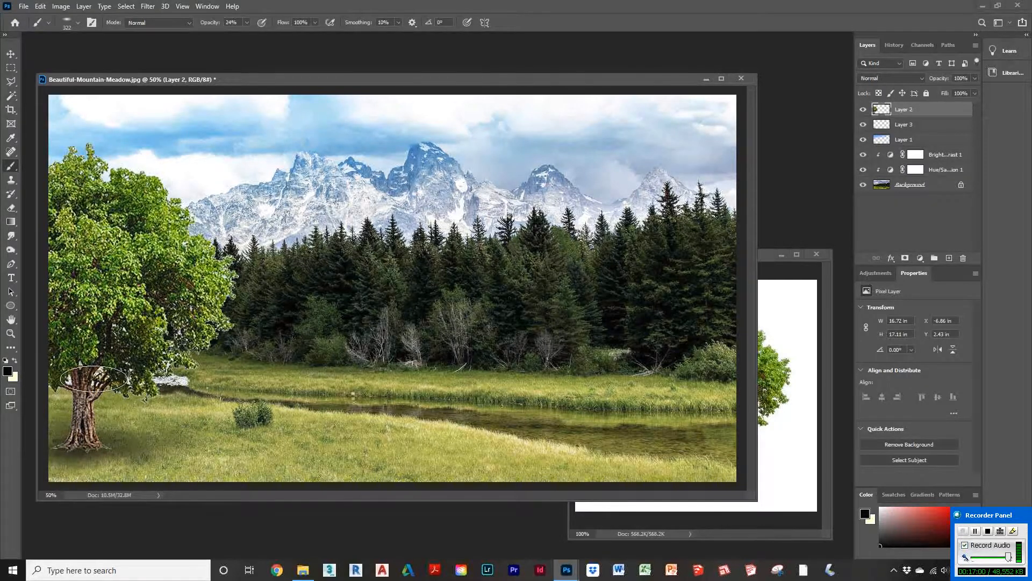
Step: Darken the lower tree trunk with the Burn tool set to Midtones at 50% exposure
left_click(48, 24)
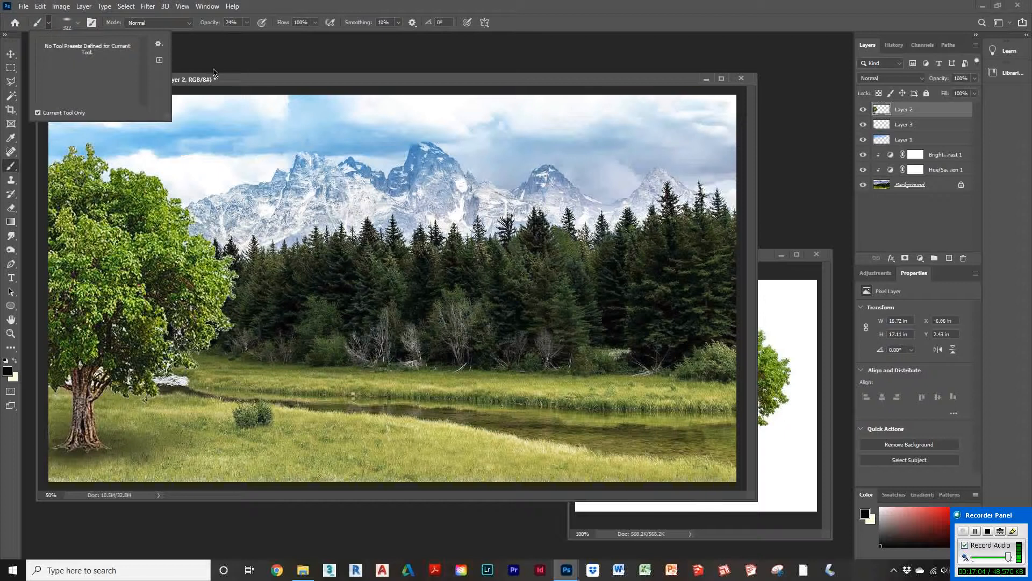
left_click(243, 81)
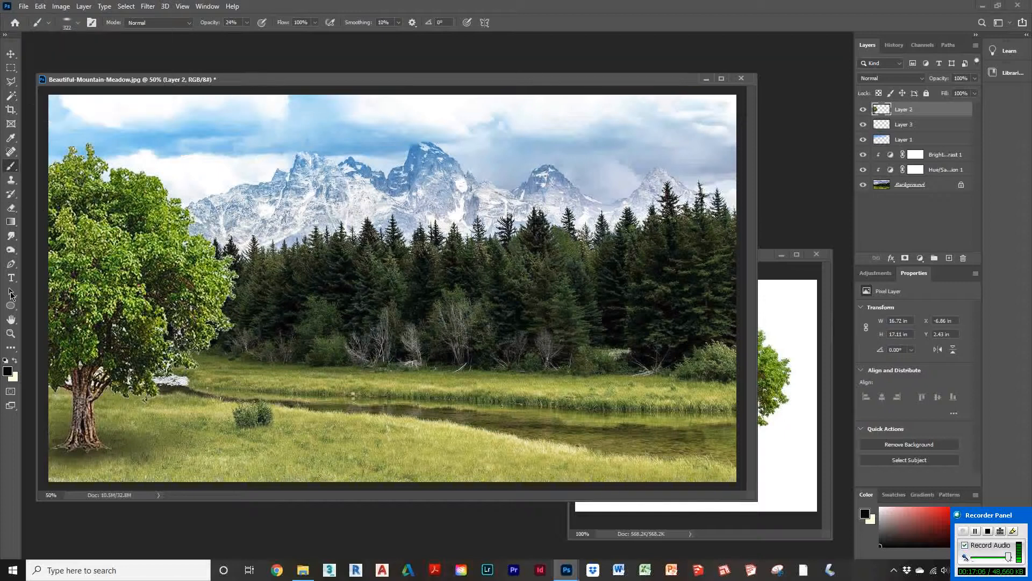
left_click(12, 250)
mouse_move(69, 387)
left_mouse_down()
mouse_move(84, 383)
mouse_move(82, 425)
mouse_move(102, 371)
mouse_move(82, 430)
mouse_move(95, 430)
mouse_move(65, 443)
mouse_move(72, 445)
mouse_move(101, 424)
mouse_move(104, 370)
mouse_move(89, 398)
mouse_move(63, 386)
mouse_move(69, 445)
mouse_move(116, 450)
mouse_move(32, 448)
mouse_move(152, 449)
mouse_move(35, 444)
mouse_move(52, 447)
left_mouse_up()
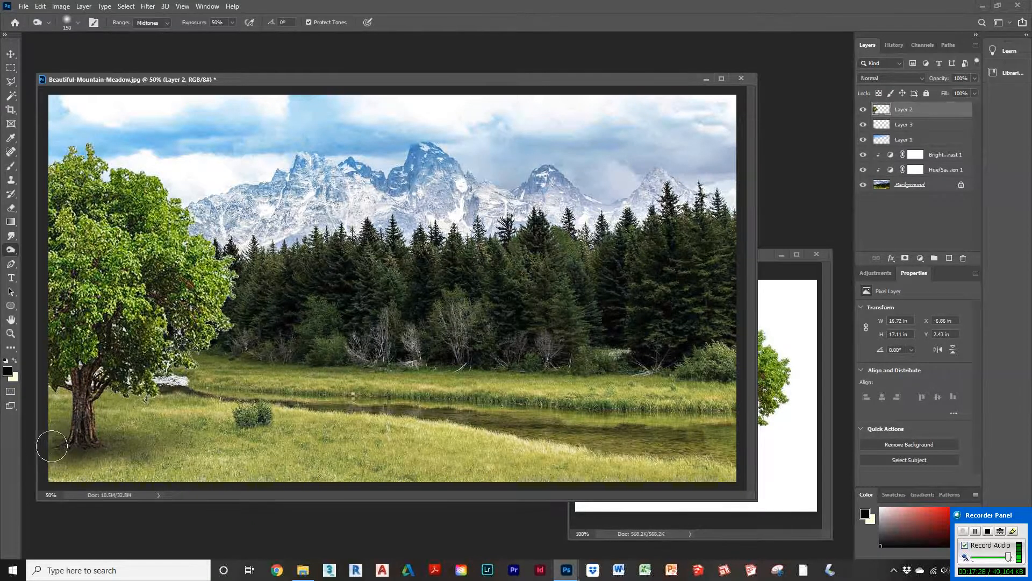
Step: Rename the new shadow layer as shadow
left_click(910, 126)
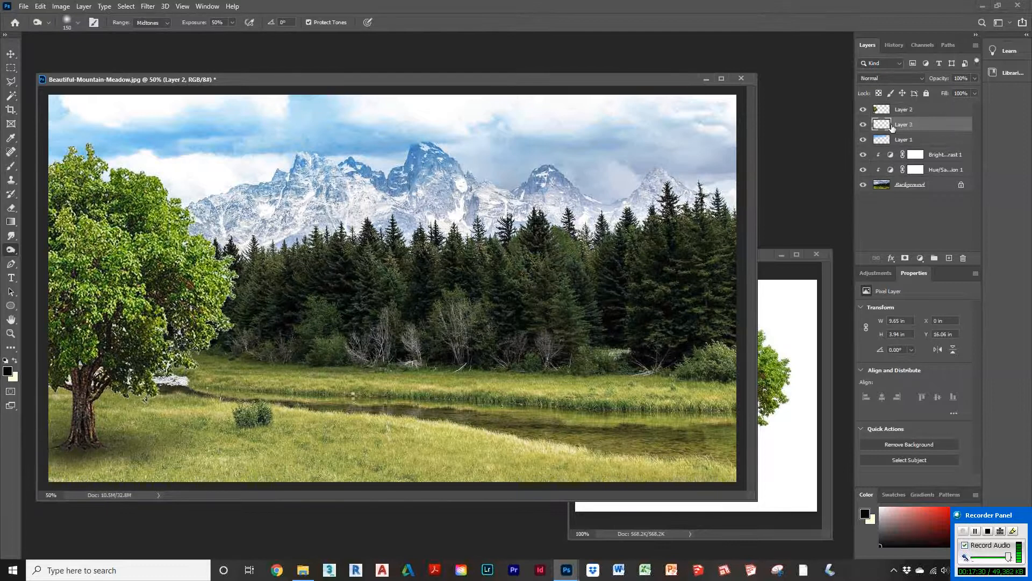
double_click(897, 123)
type("shadow")
key("Return")
left_click(920, 80)
left_click(877, 123)
Step: Add a Color Balance adjustment above the tree layer with midtone values +20, -33 and +16
left_click(906, 110)
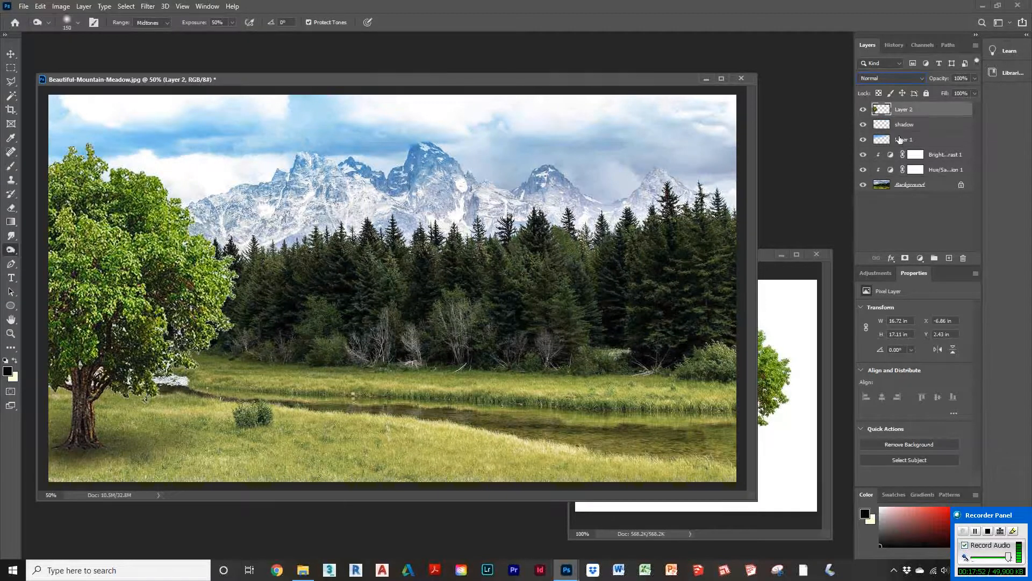
left_click(874, 273)
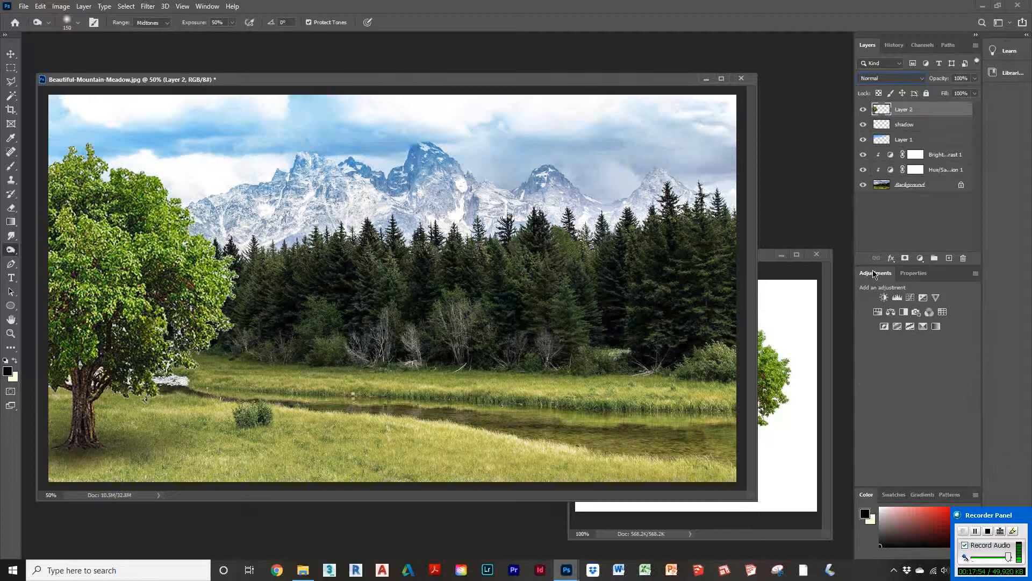
left_click(890, 313)
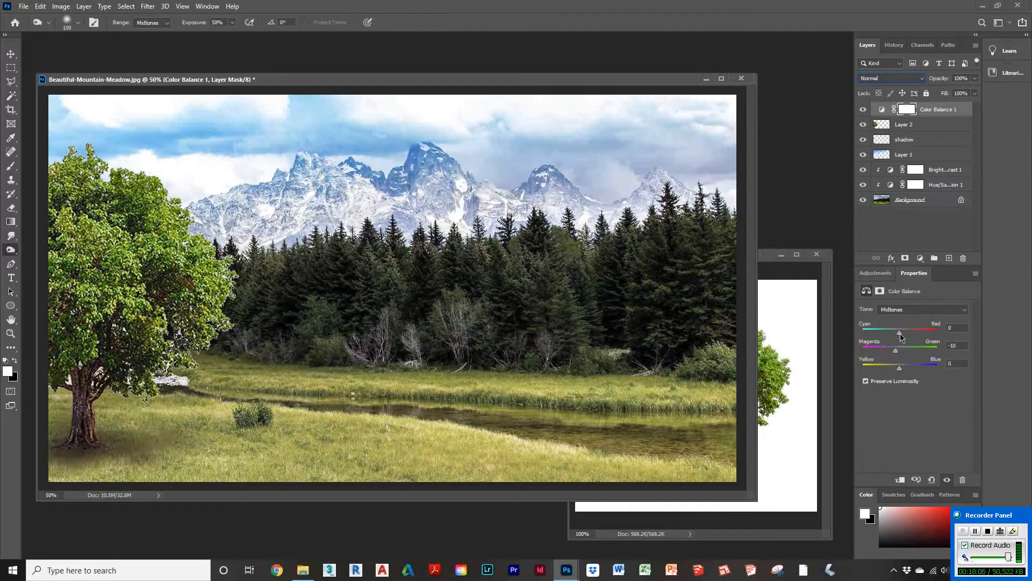
left_click_drag(903, 332, 907, 332)
left_click_drag(899, 368, 909, 372)
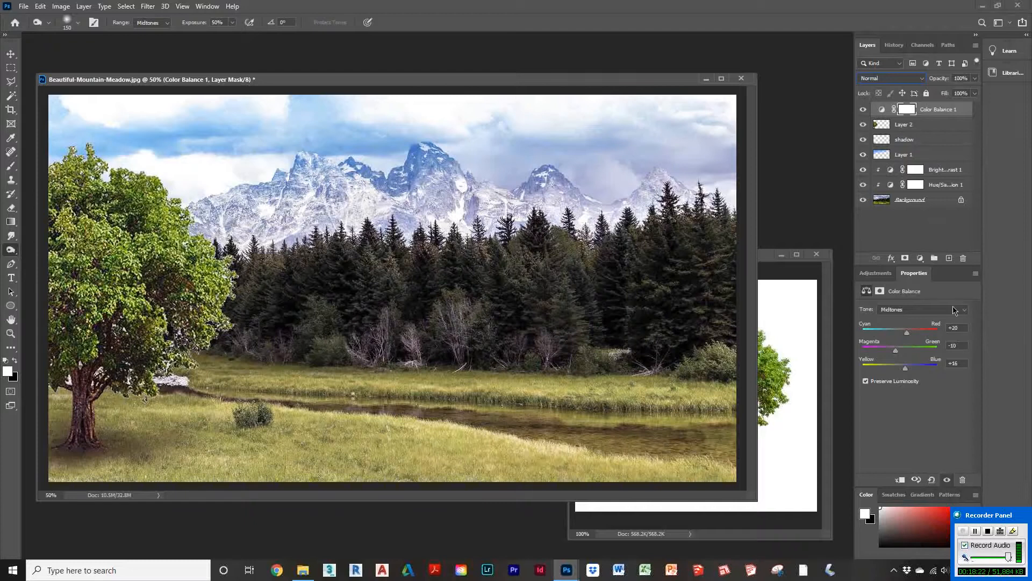
Step: Add a Brightness/Contrast adjustment above the Color Balance with brightness -15
left_click(879, 272)
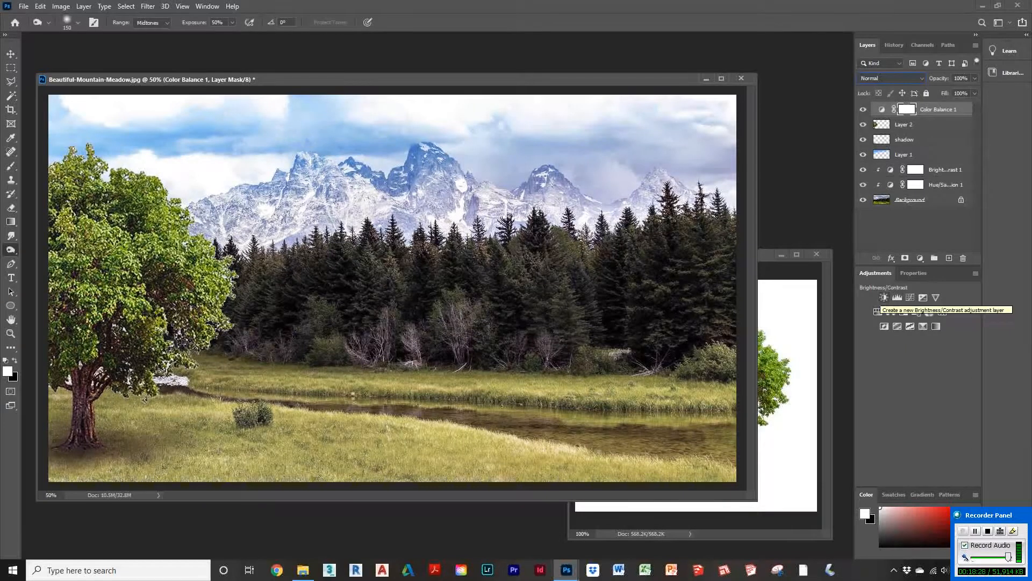
left_click(883, 297)
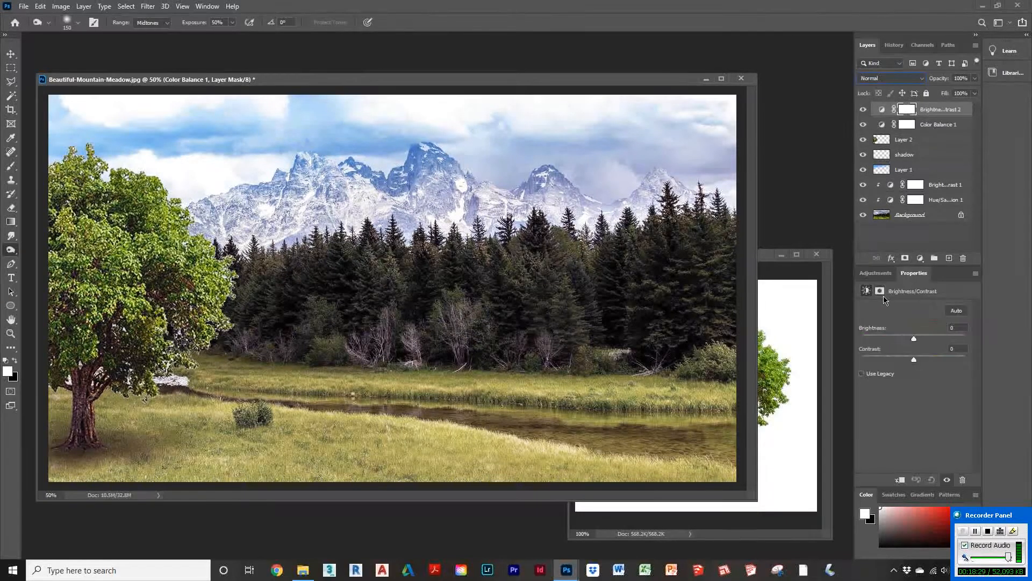
mouse_move(914, 340)
left_mouse_down()
mouse_move(901, 344)
mouse_move(909, 340)
left_mouse_up()
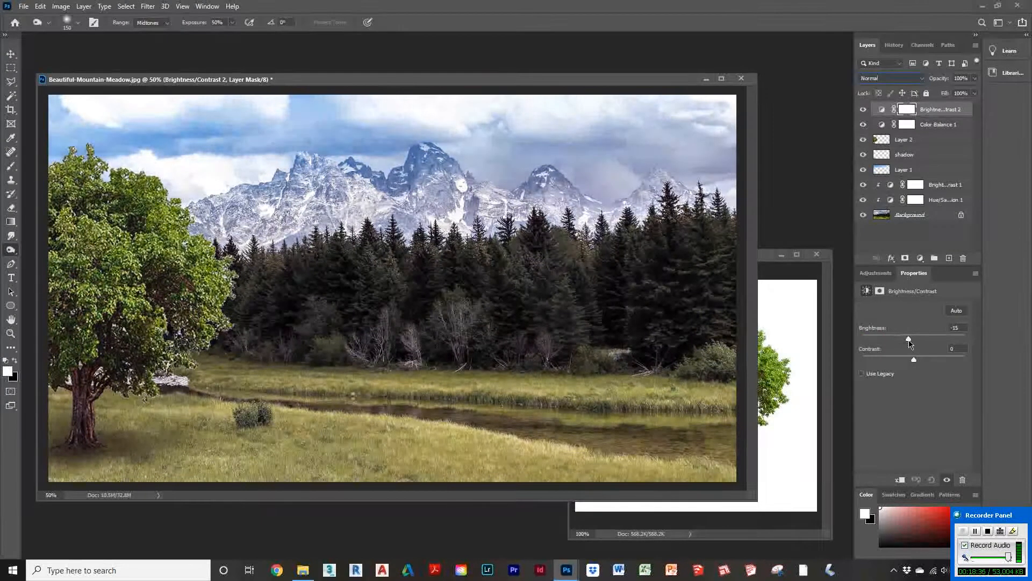
Step: Add another Brightness/Contrast adjustment clipped to the one below with brightness +15
left_click(908, 125)
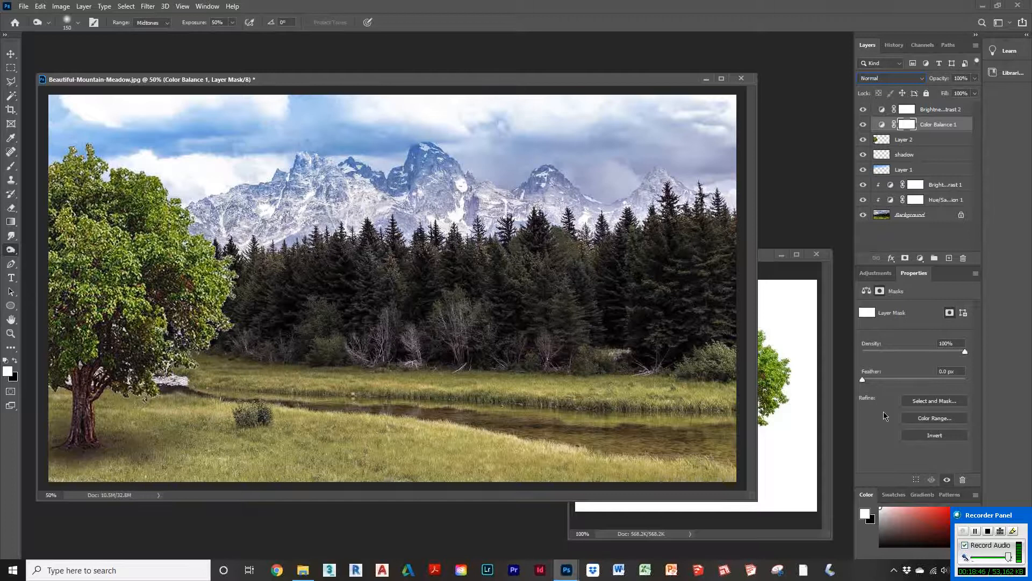
left_click(875, 274)
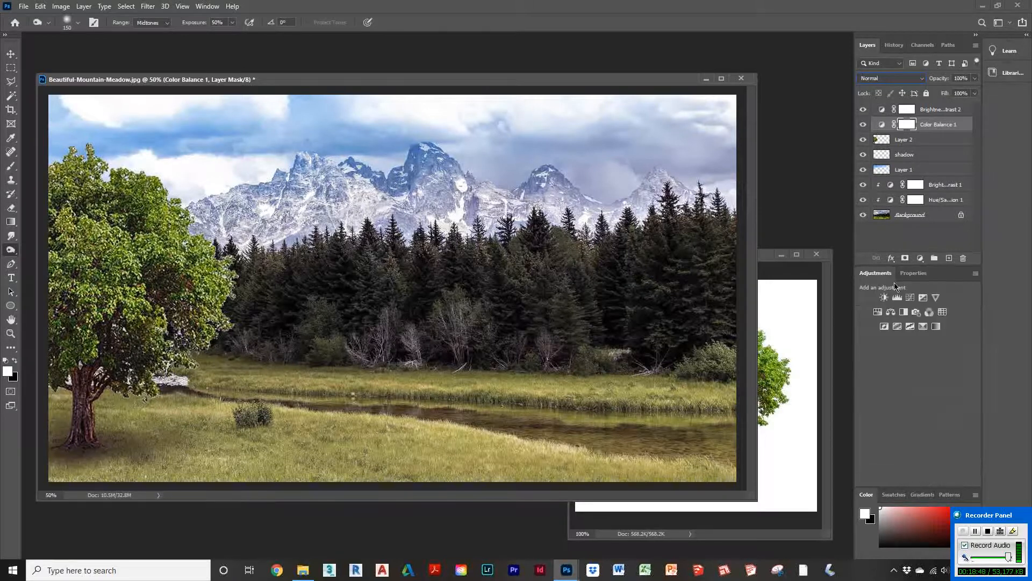
left_click(936, 125)
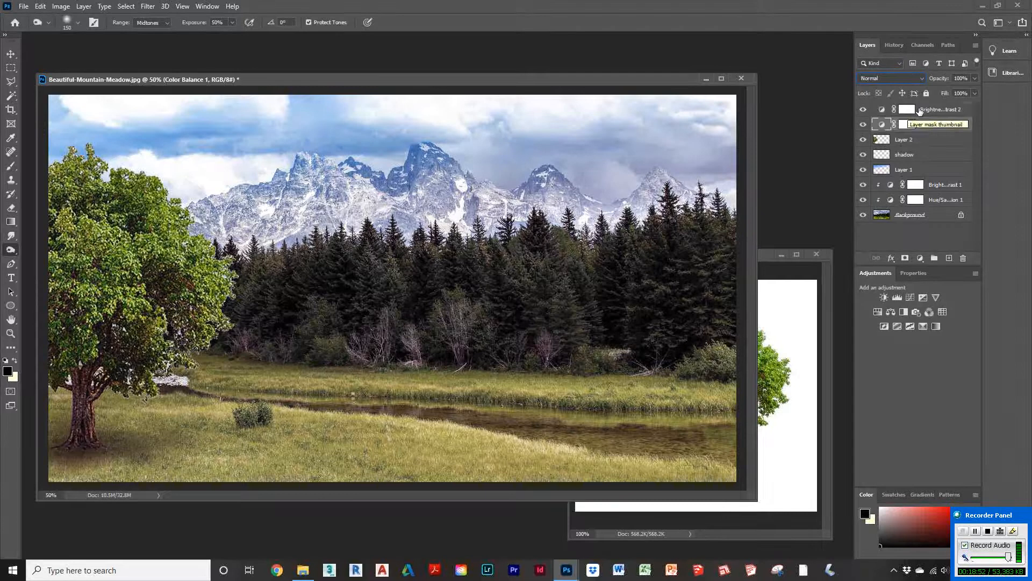
left_click(923, 109)
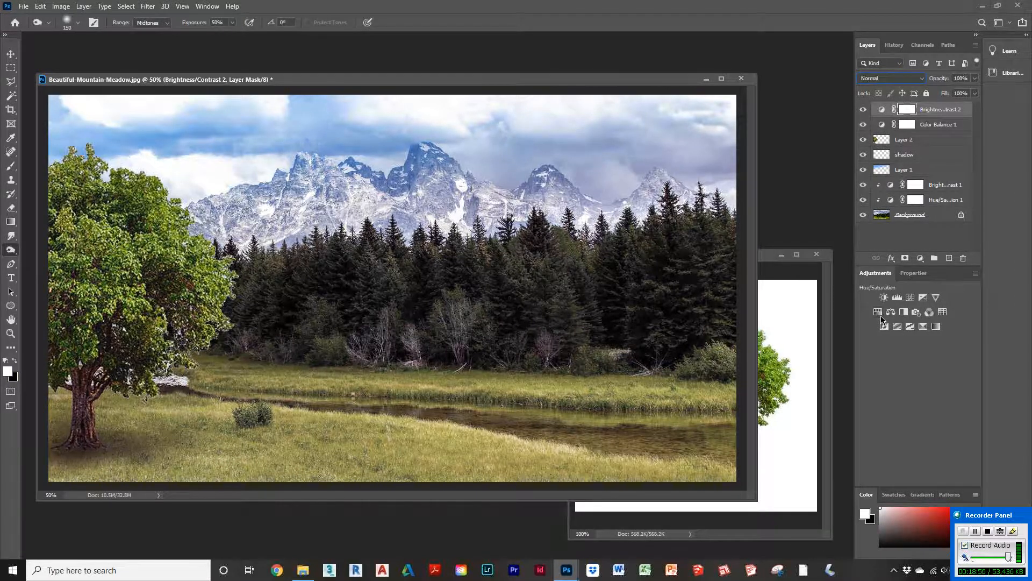
left_click(883, 297)
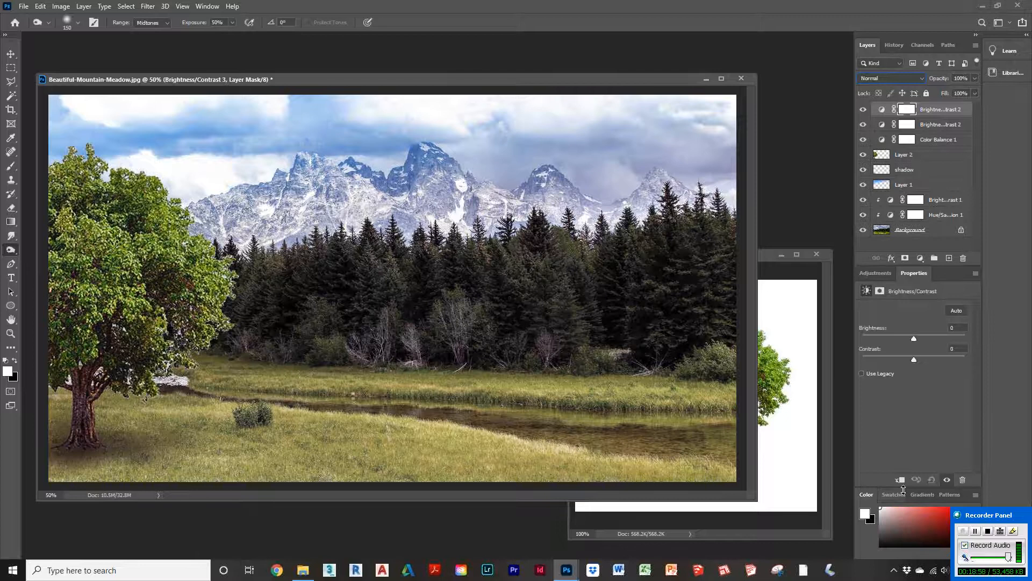
left_click(901, 480)
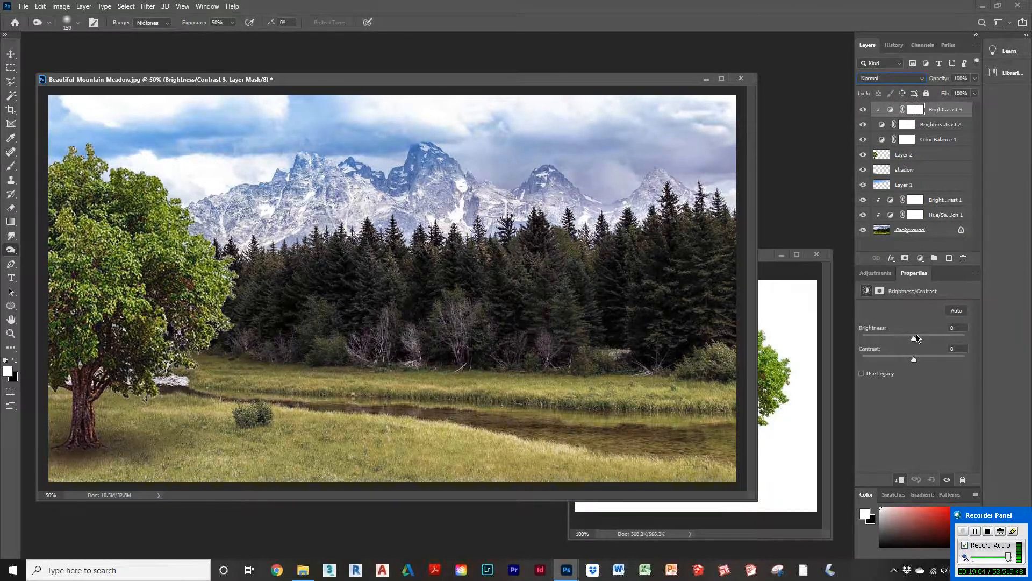
left_click_drag(914, 340, 919, 342)
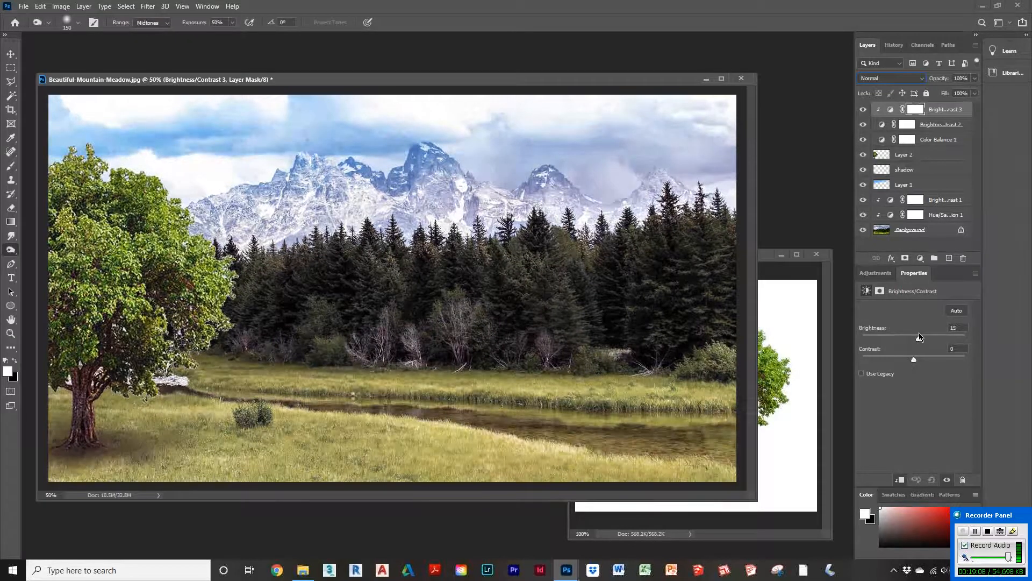
Step: Delete both Brightness/Contrast adjustment layers
left_click(932, 125)
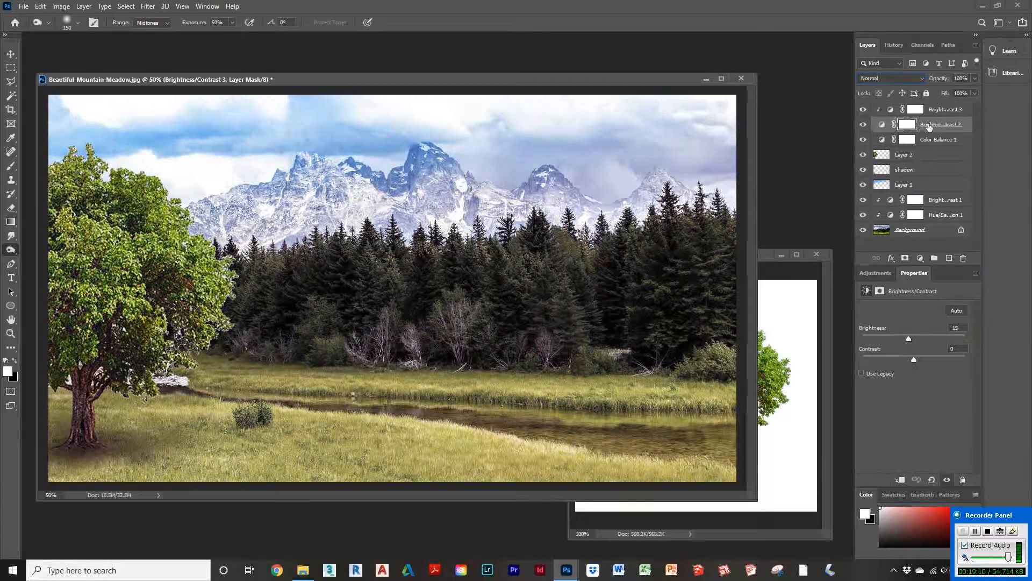
left_click_drag(932, 125, 963, 258)
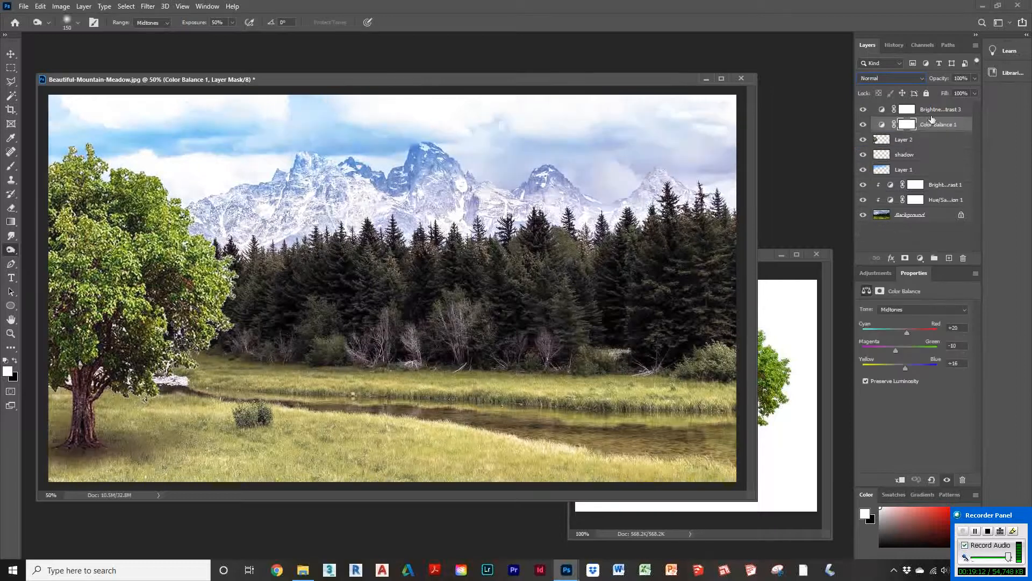
left_click_drag(929, 109, 963, 258)
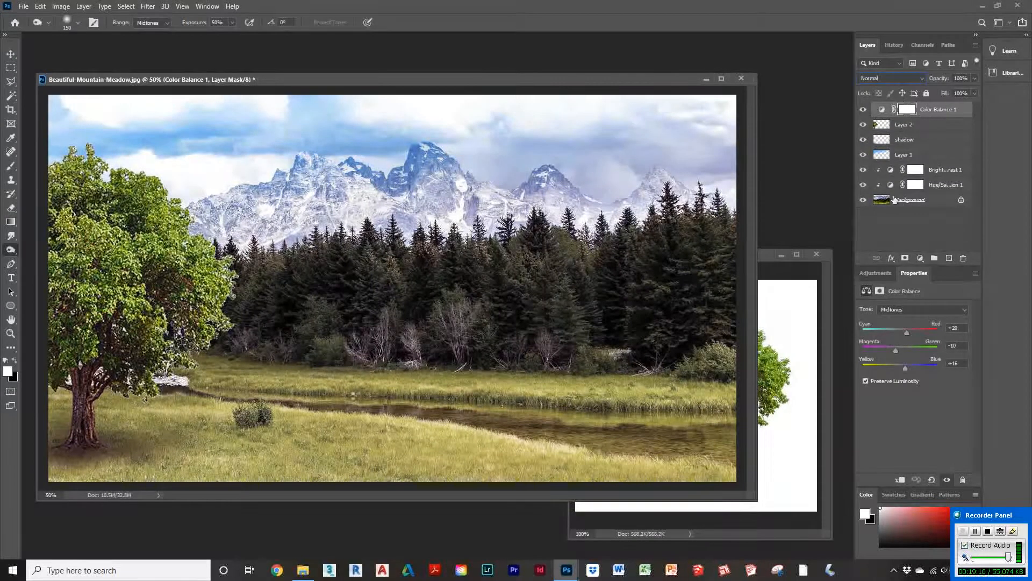
Step: Add a Brightness/Contrast adjustment, move it beneath the Color Balance layer and clip it to the tree layer
left_click(877, 274)
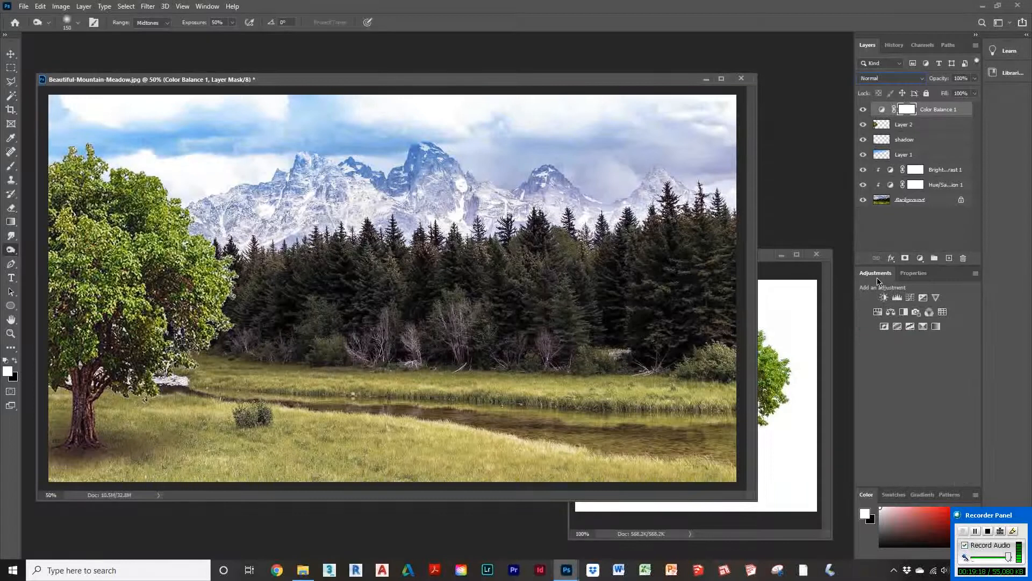
left_click(883, 297)
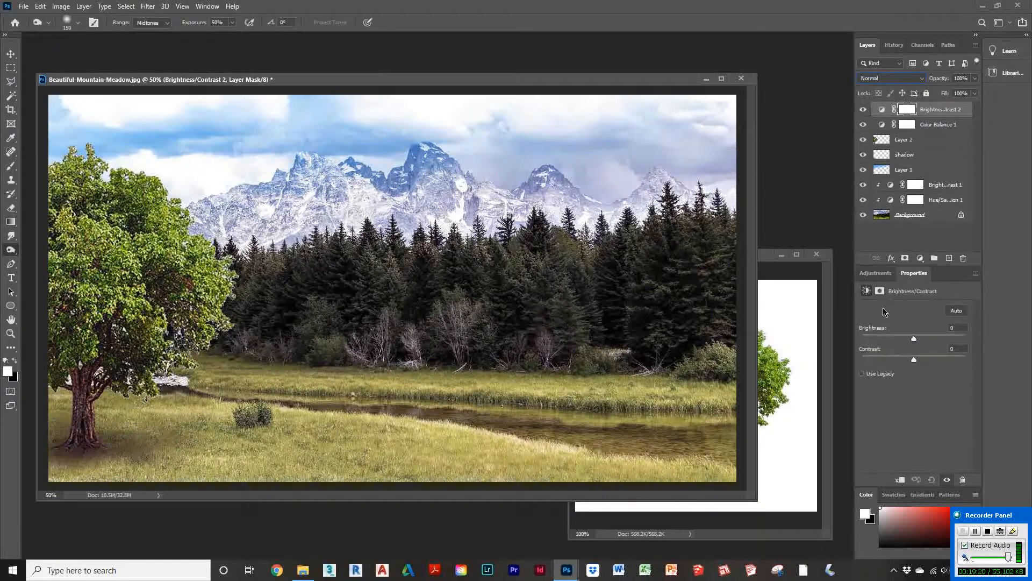
left_click(899, 479)
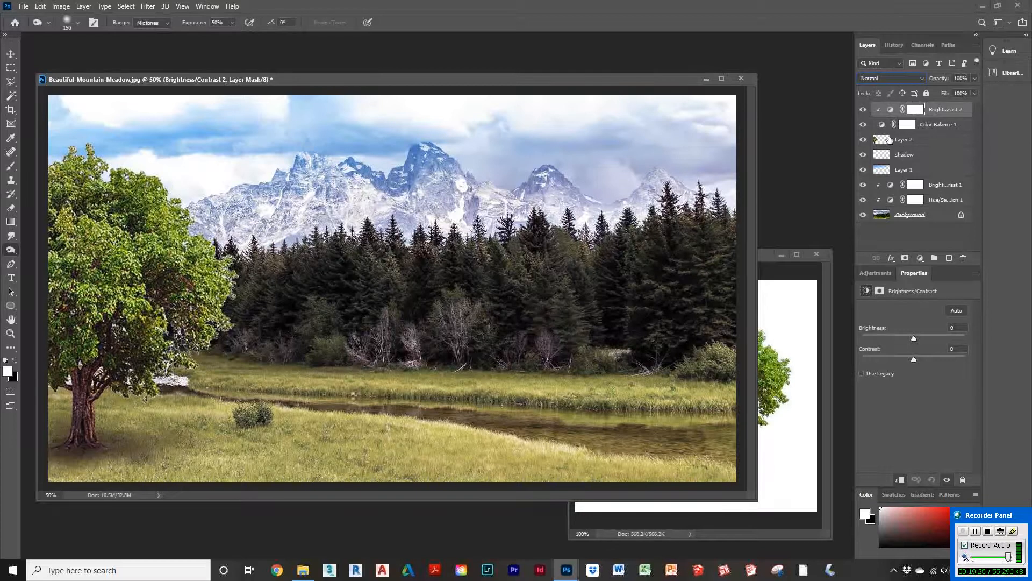
mouse_move(915, 340)
left_mouse_down()
mouse_move(928, 338)
mouse_move(914, 341)
left_mouse_up()
left_click_drag(937, 111, 934, 129)
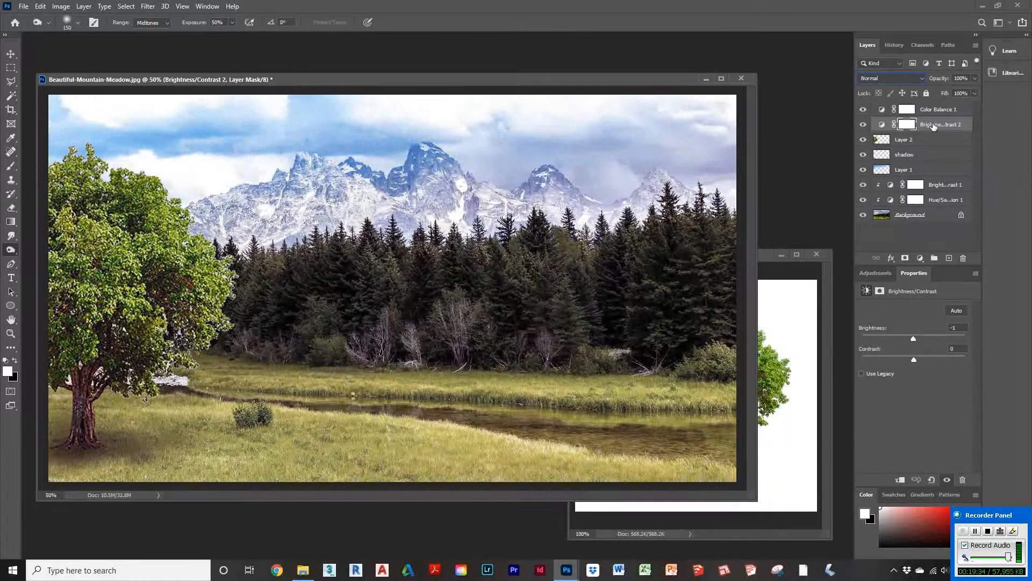
left_click(934, 126)
left_click(901, 480)
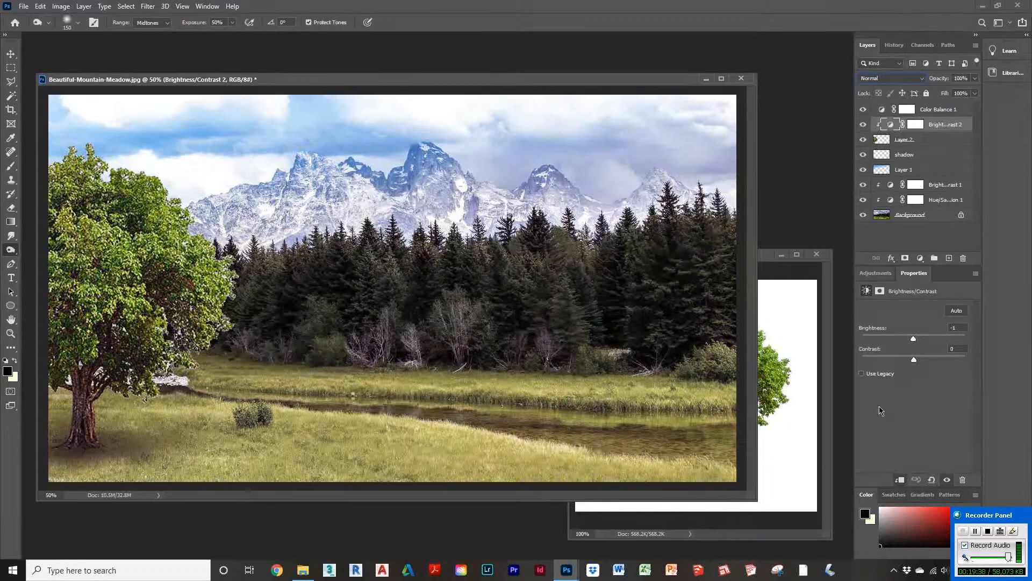
Step: Set the clipped Brightness/Contrast adjustment's brightness to -24 and contrast to -13
mouse_move(915, 344)
left_mouse_down()
mouse_move(946, 340)
mouse_move(905, 340)
mouse_move(909, 361)
mouse_move(900, 360)
mouse_move(907, 342)
left_mouse_up()
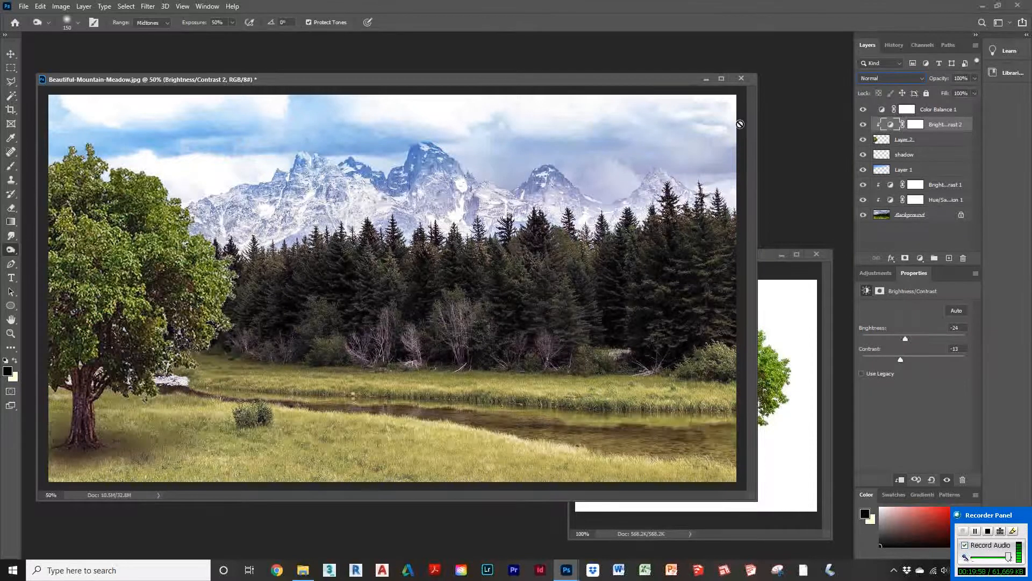
left_click(947, 109)
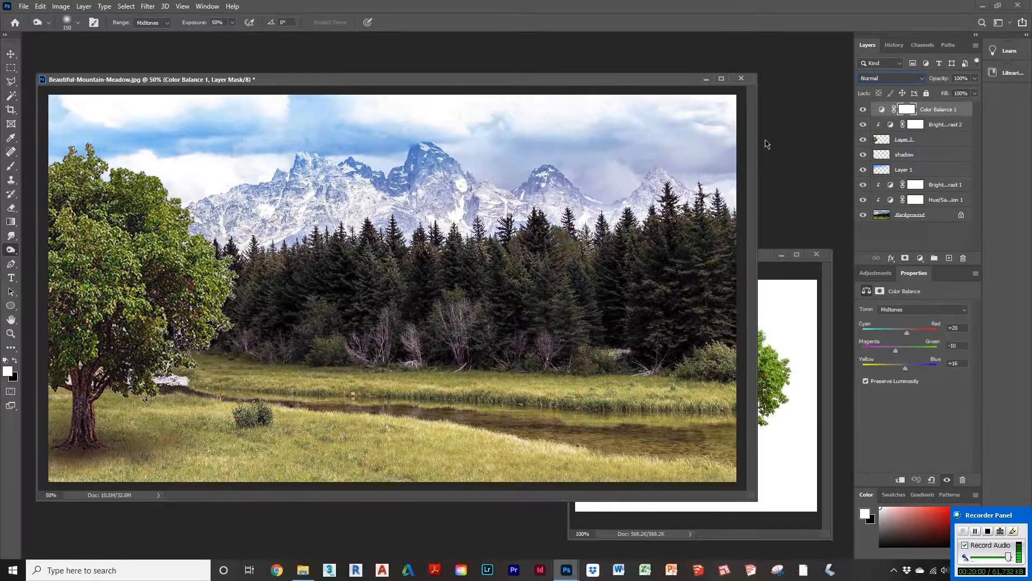
mouse_move(581, 82)
left_mouse_down()
mouse_move(603, 79)
mouse_move(583, 72)
left_mouse_up()
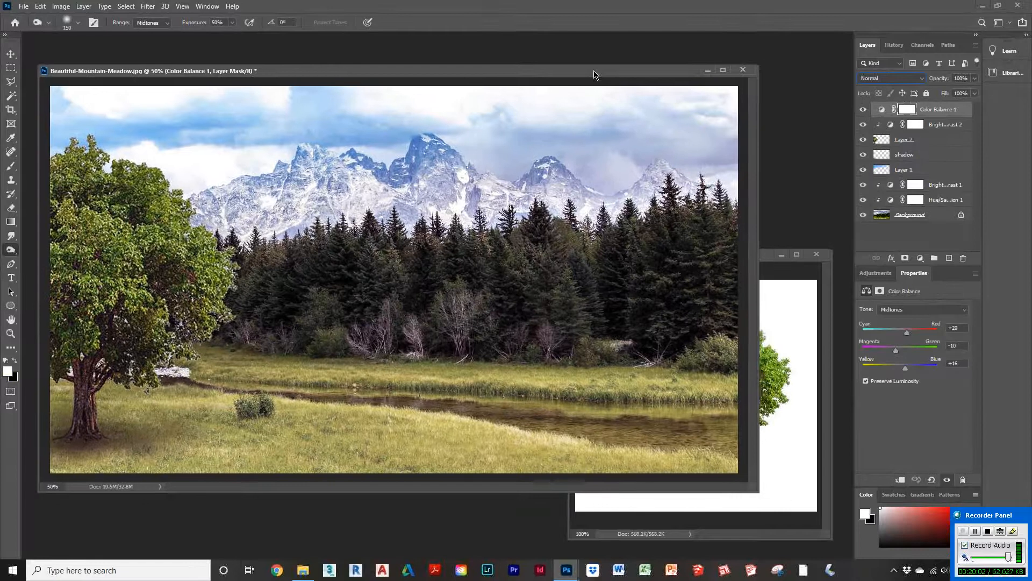